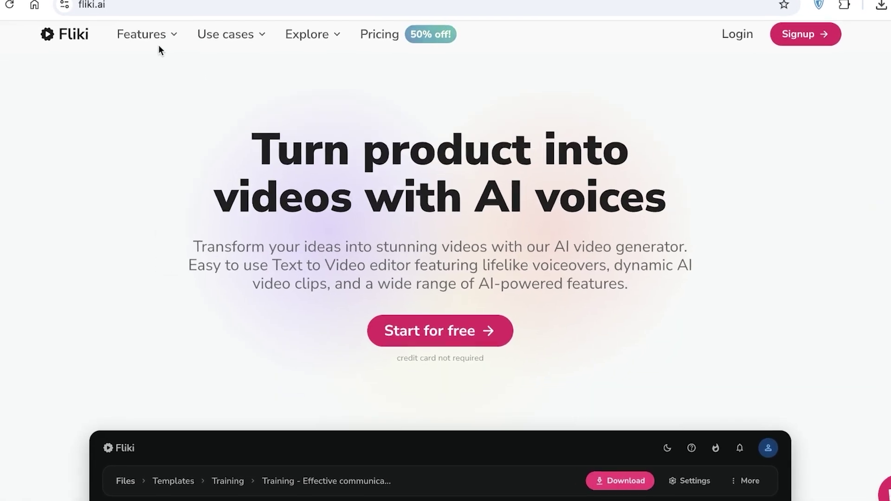
# Step: Sign in to Fliki with a Google account and answer onboarding with Marketing and Marketing Videos
pyautogui.click(155, 43)
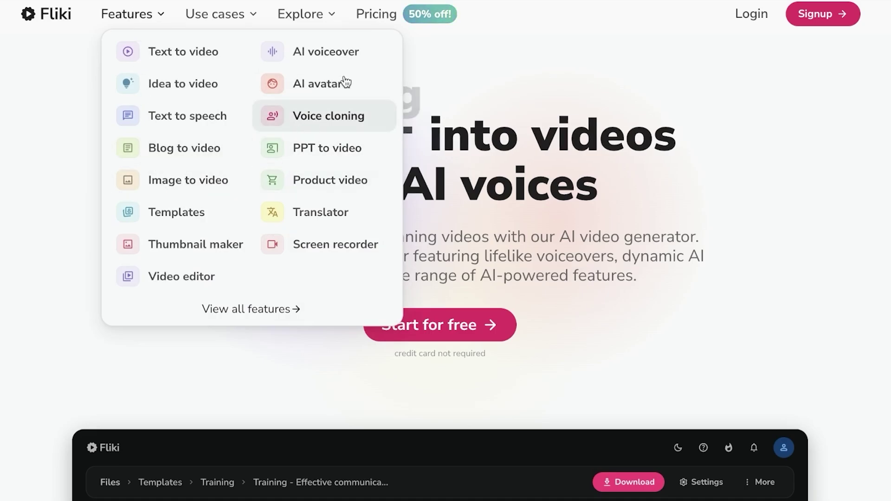
pyautogui.scroll(-2, 703, 114)
pyautogui.scroll(-3, 704, 114)
pyautogui.scroll(-2, 704, 114)
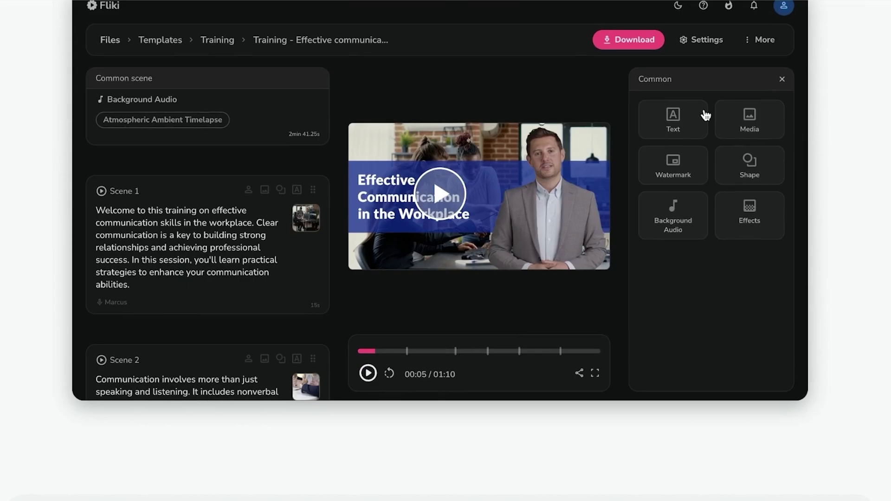
pyautogui.scroll(-5, 704, 111)
pyautogui.scroll(-3, 703, 109)
pyautogui.scroll(-2, 702, 110)
pyautogui.scroll(-3, 702, 109)
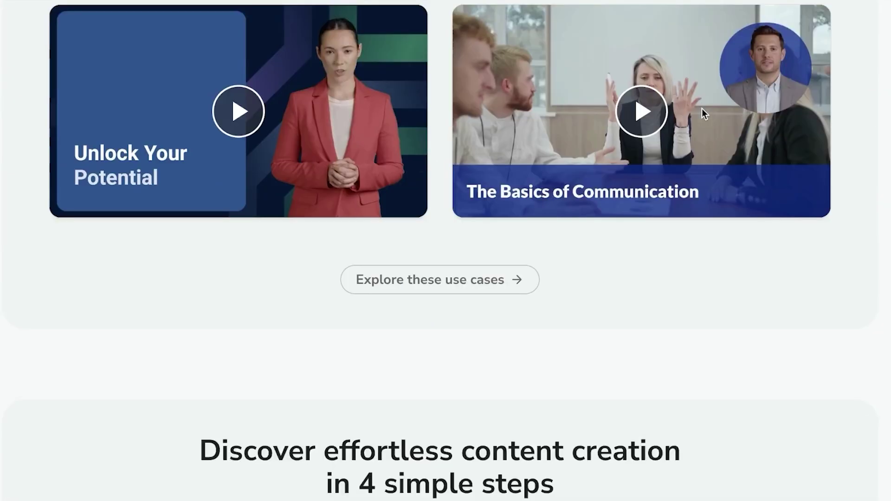
pyautogui.scroll(-2, 697, 129)
pyautogui.scroll(-2, 696, 131)
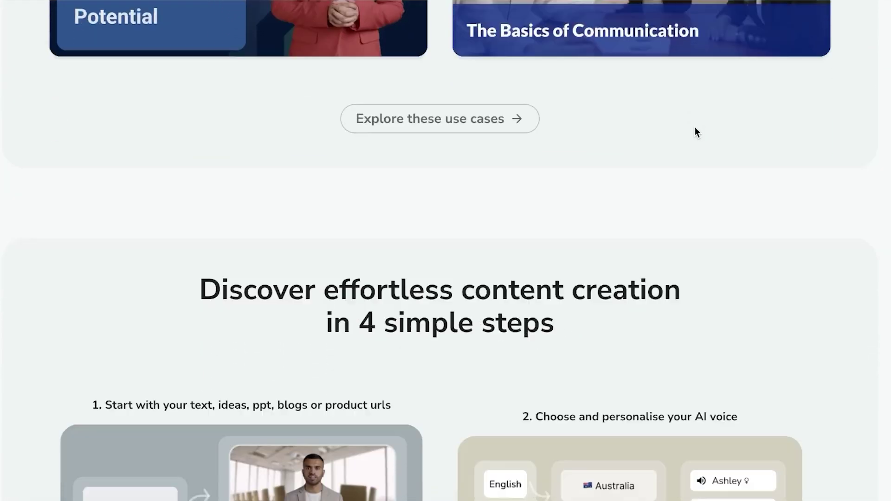
pyautogui.scroll(-2, 694, 132)
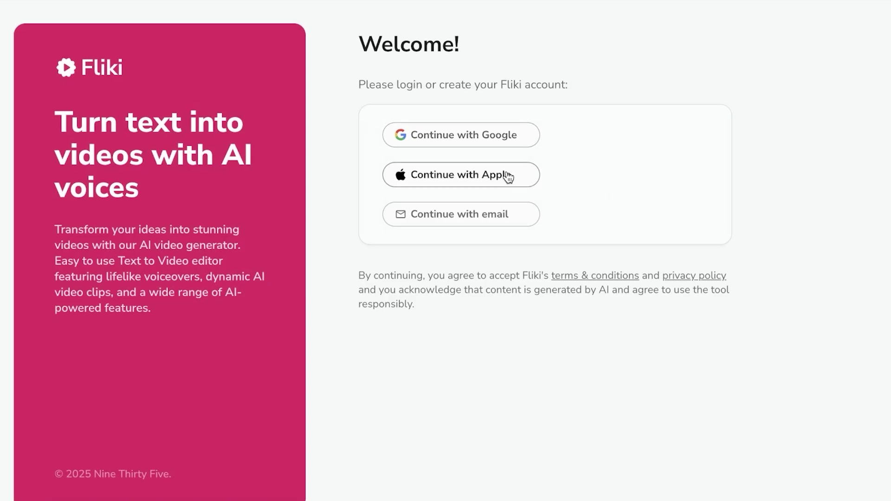
pyautogui.click(499, 134)
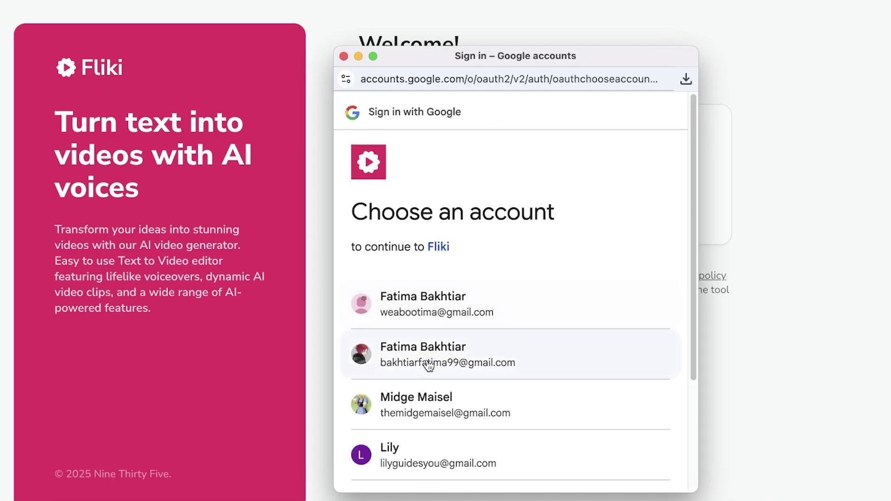
pyautogui.click(423, 397)
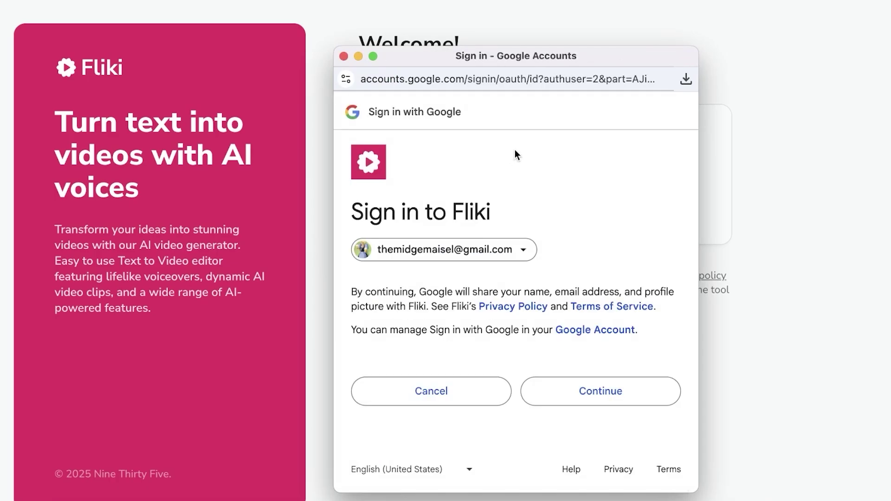
pyautogui.click(588, 388)
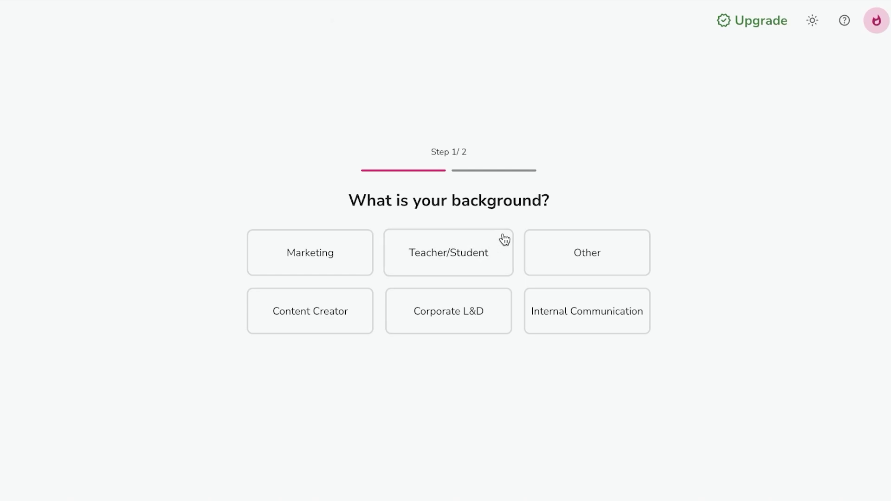
pyautogui.click(350, 263)
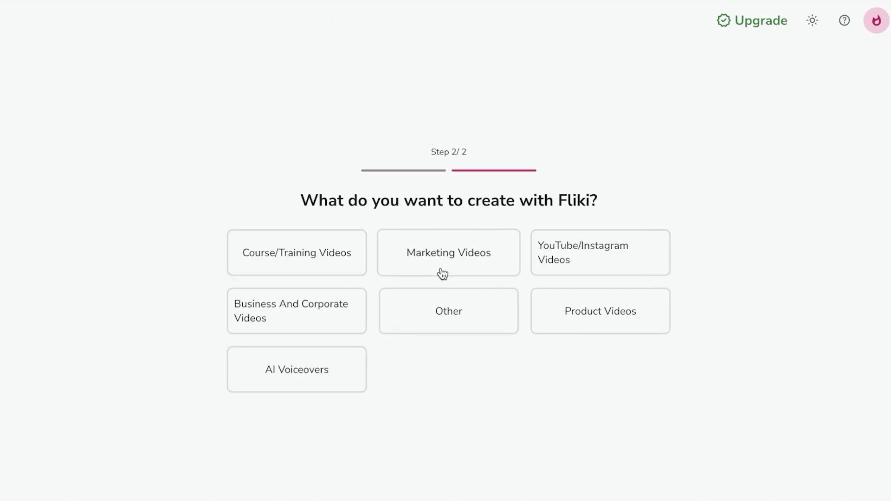
pyautogui.click(441, 260)
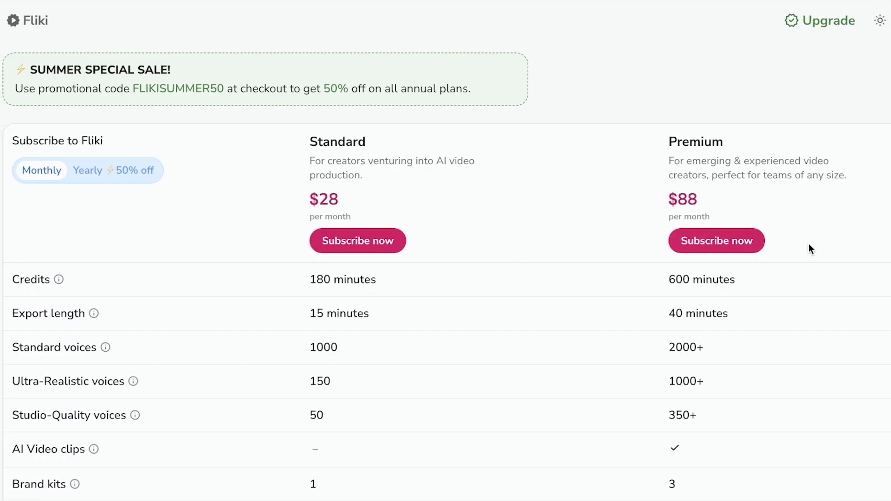
pyautogui.scroll(-4, 662, 211)
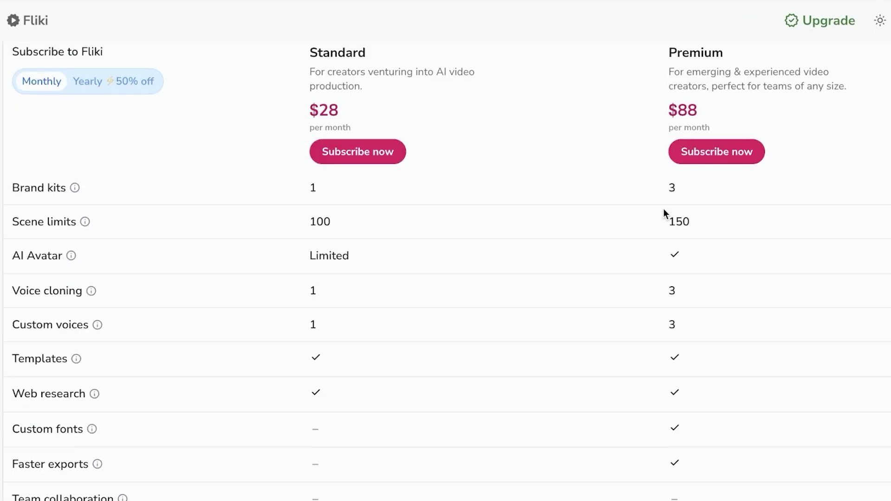
pyautogui.scroll(-2, 662, 211)
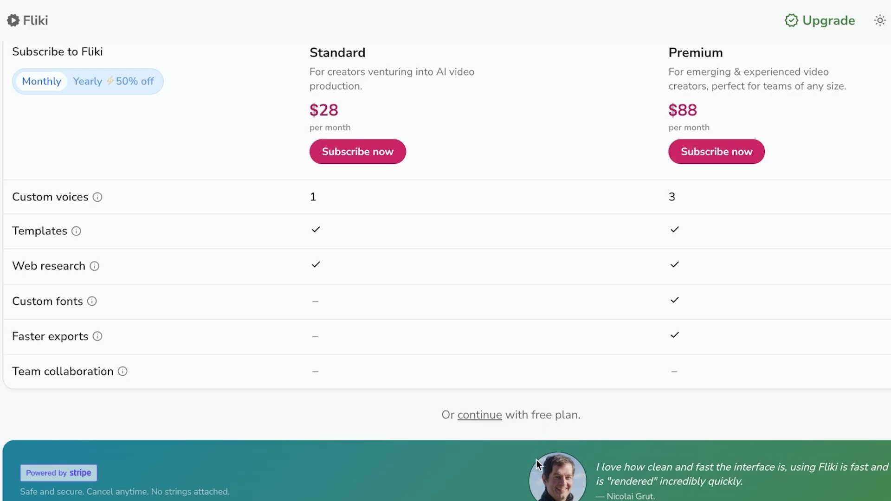
# Step: Choose the free plan and dismiss the Idea (prompt) to video dialog
pyautogui.click(479, 416)
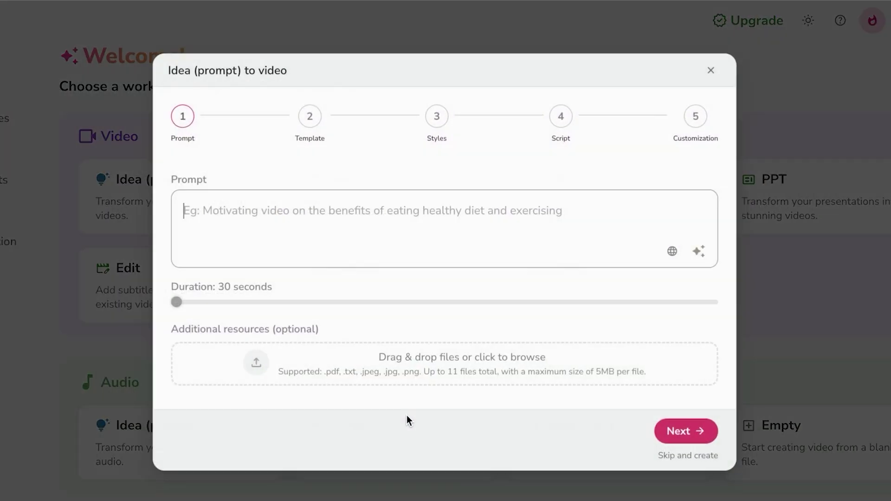
pyautogui.click(710, 70)
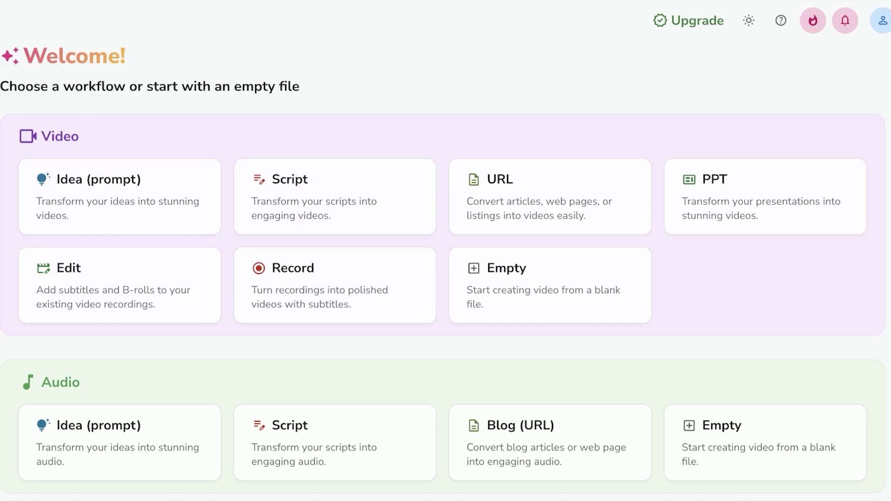
# Step: Visit the Files, Templates, Voices and Home pages, then open the video templates library
pyautogui.click(45, 88)
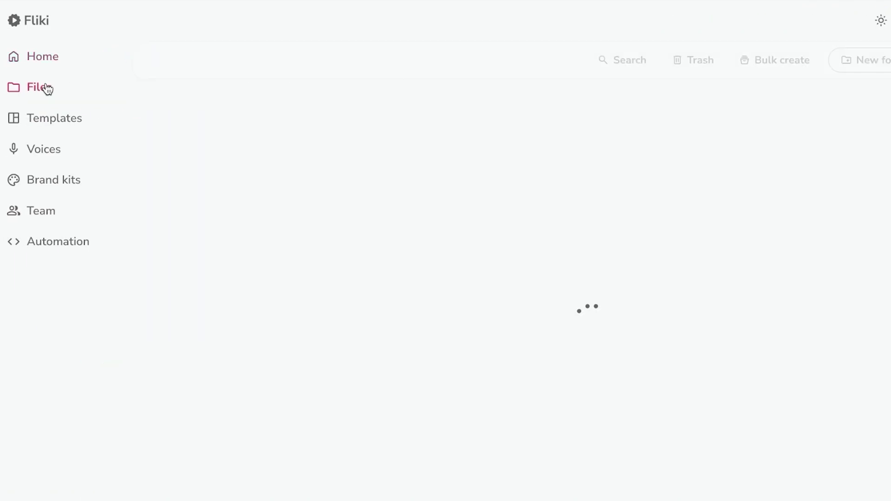
pyautogui.click(35, 116)
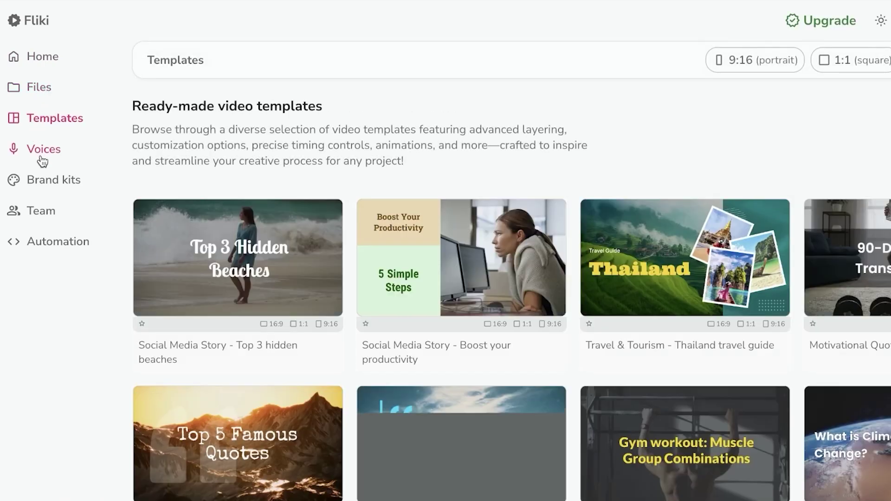
pyautogui.click(39, 152)
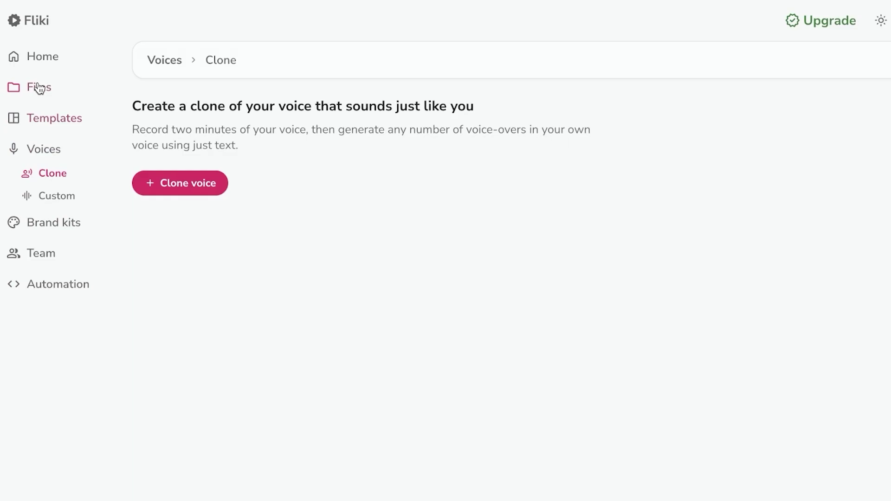
pyautogui.click(45, 55)
pyautogui.click(784, 70)
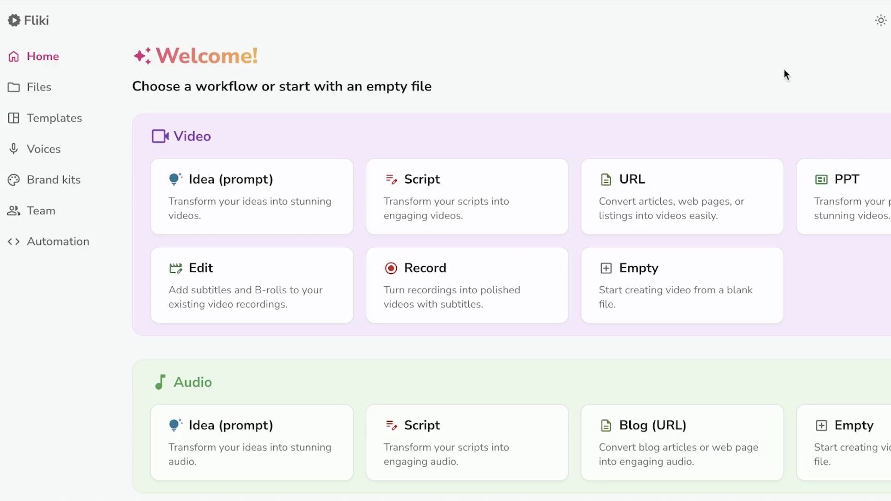
pyautogui.click(33, 86)
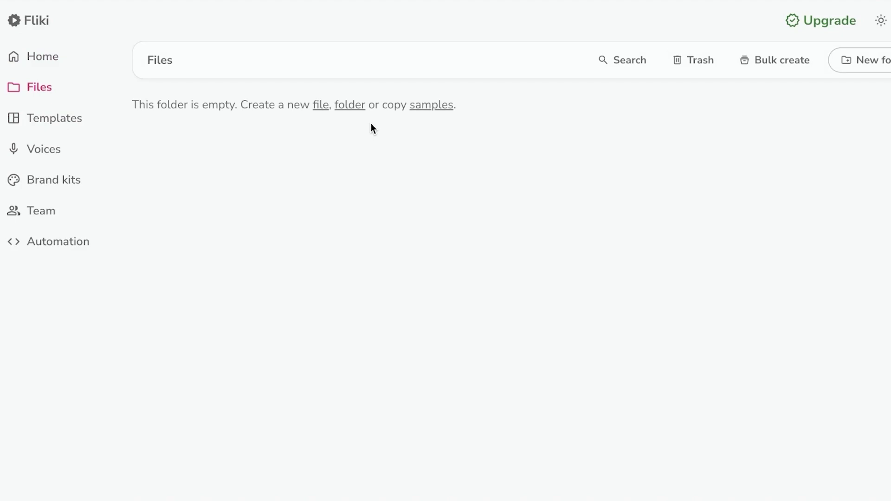
pyautogui.click(111, 123)
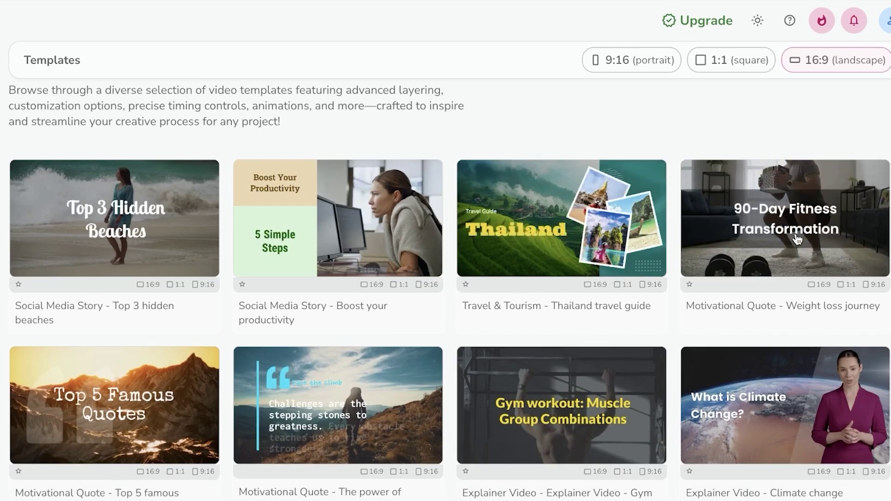
pyautogui.scroll(-3, 798, 239)
pyautogui.scroll(-1, 773, 260)
pyautogui.scroll(-1, 762, 299)
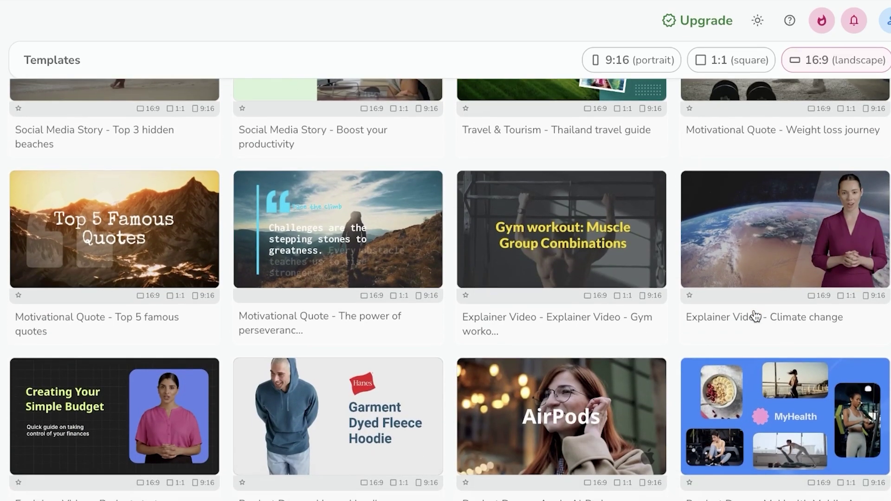
pyautogui.scroll(-5, 756, 317)
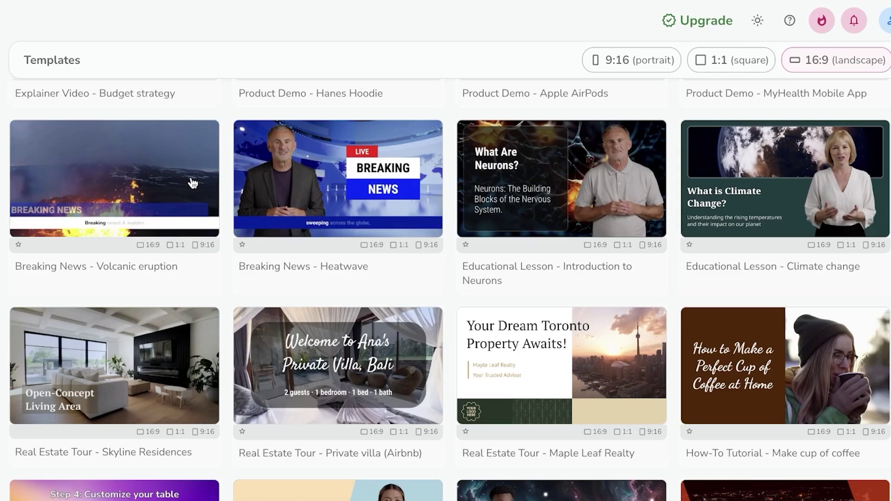
pyautogui.scroll(-3, 188, 192)
pyautogui.scroll(-2, 165, 264)
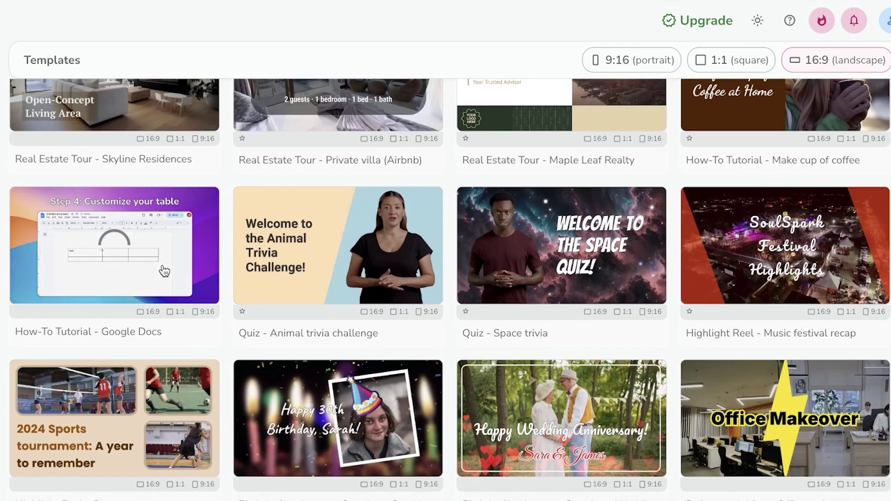
pyautogui.scroll(5, 164, 272)
# Step: Open the Voices > Clone page after scrolling through the template grid
pyautogui.click(54, 163)
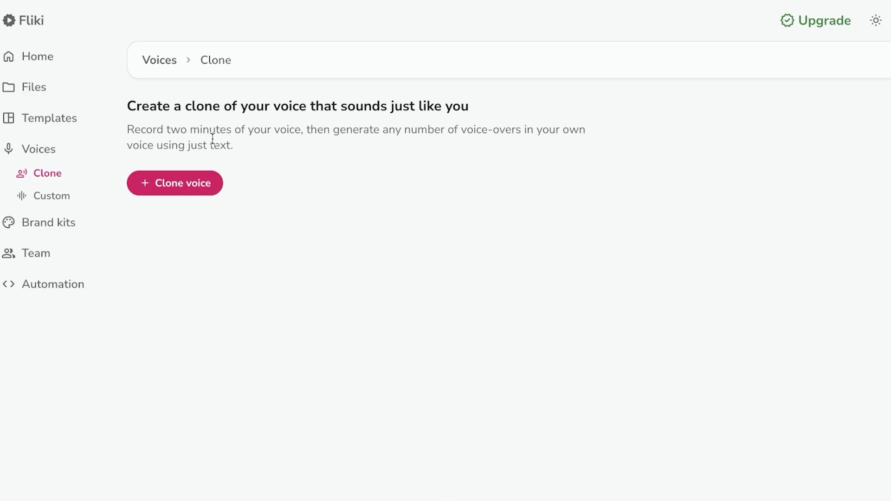
# Step: Visit the Brand kits and Team pages, then return Home and dismiss the idea-to-video dialog
pyautogui.click(9, 231)
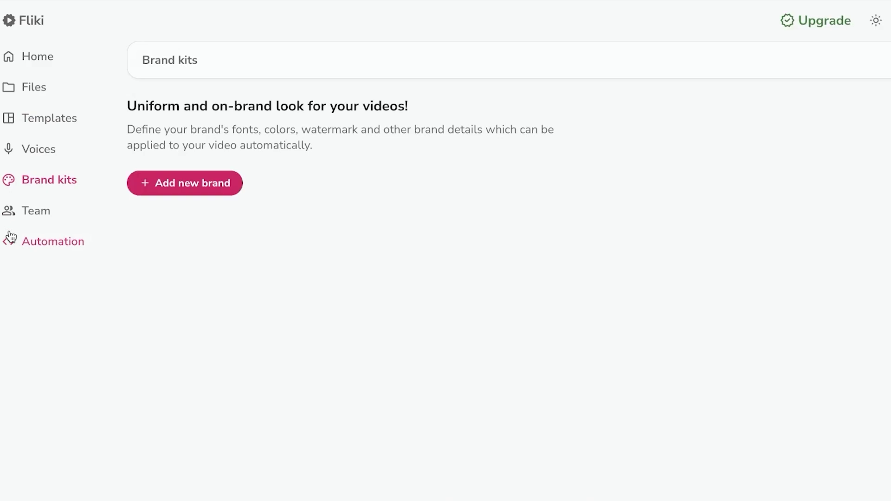
pyautogui.click(13, 220)
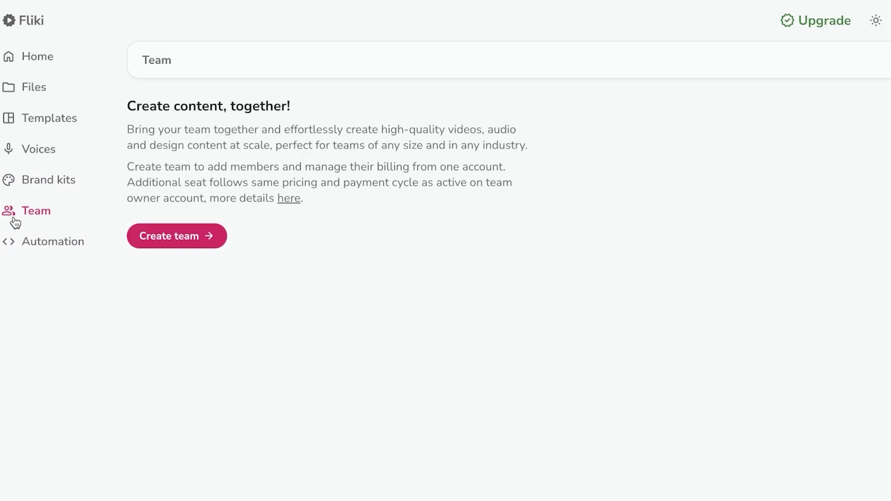
pyautogui.click(21, 59)
pyautogui.click(777, 68)
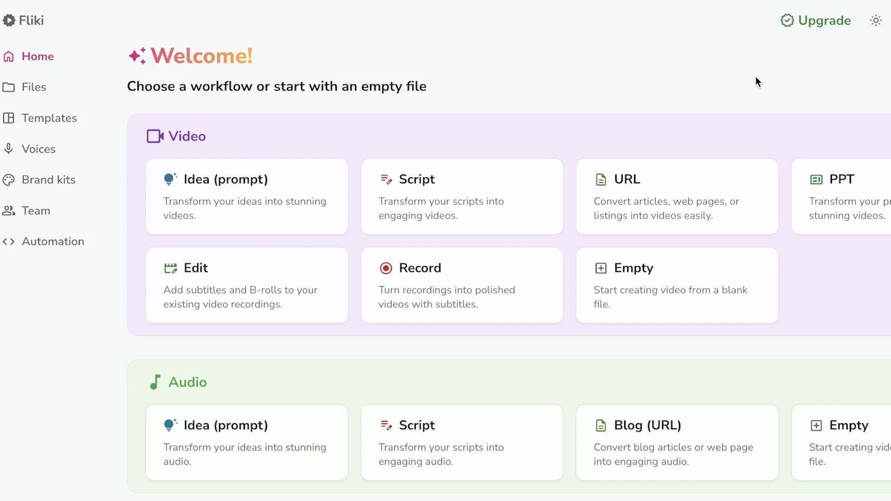
pyautogui.scroll(-1, 756, 81)
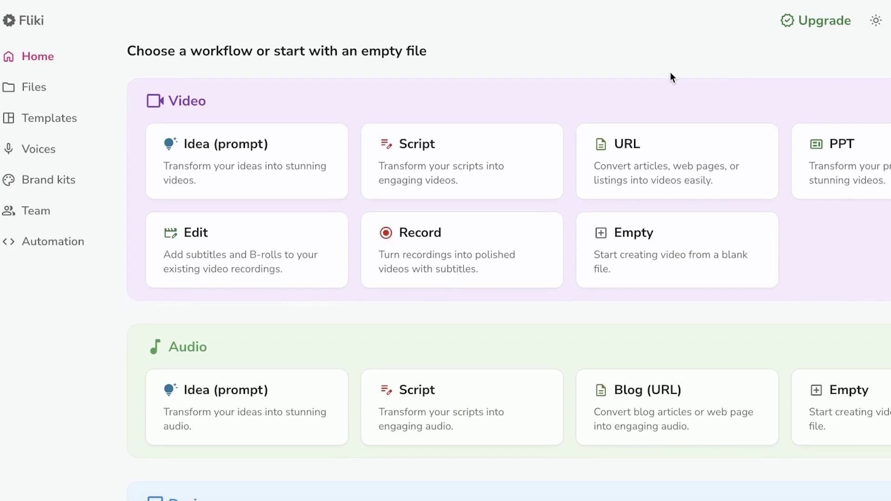
pyautogui.scroll(-3, 127, 131)
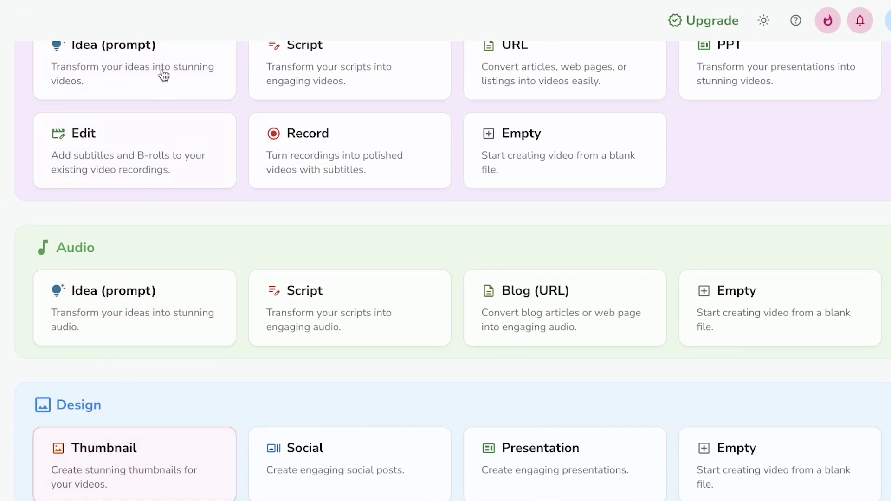
pyautogui.scroll(4, 162, 76)
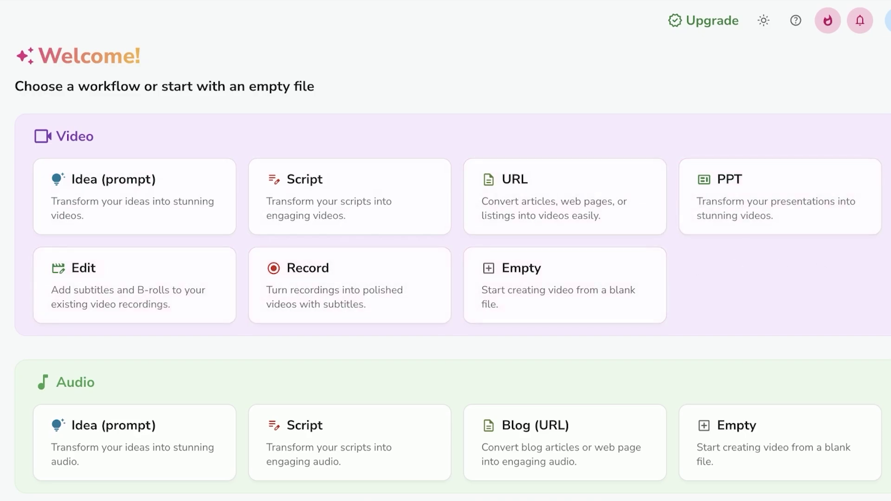
pyautogui.scroll(-1, 692, 257)
pyautogui.scroll(1, 691, 256)
pyautogui.scroll(-2, 497, 155)
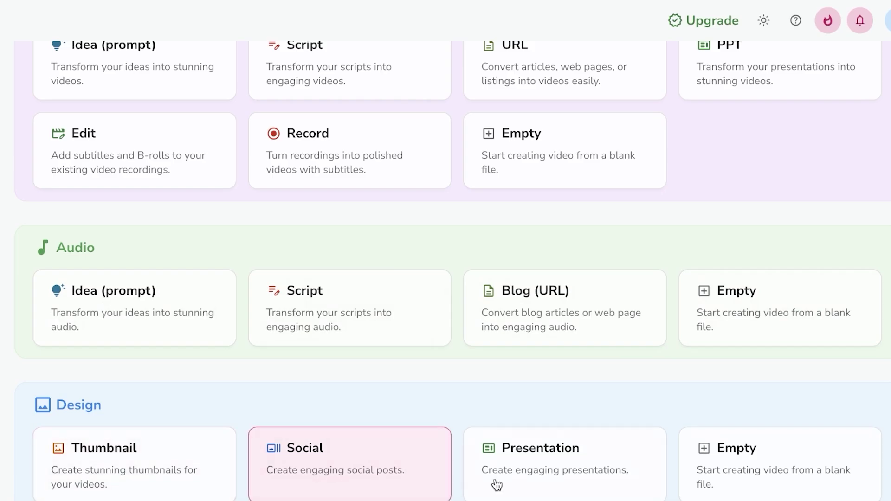
pyautogui.scroll(3, 611, 439)
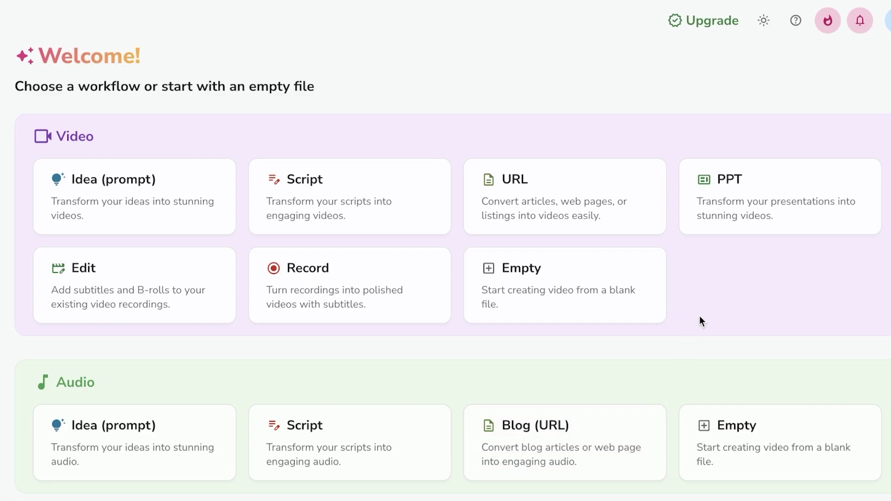
# Step: Start a new video from the Idea (prompt) card under Video
pyautogui.click(127, 194)
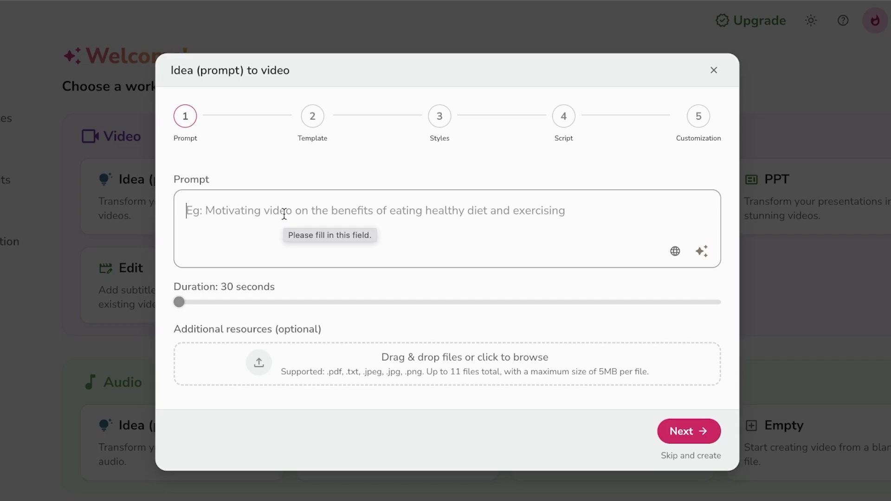
pyautogui.write('the best practic')
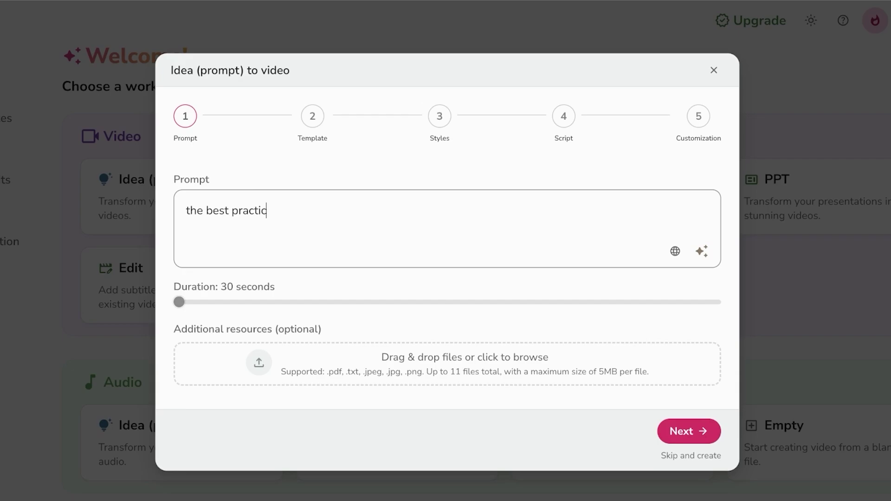
pyautogui.write('es for hiring new e')
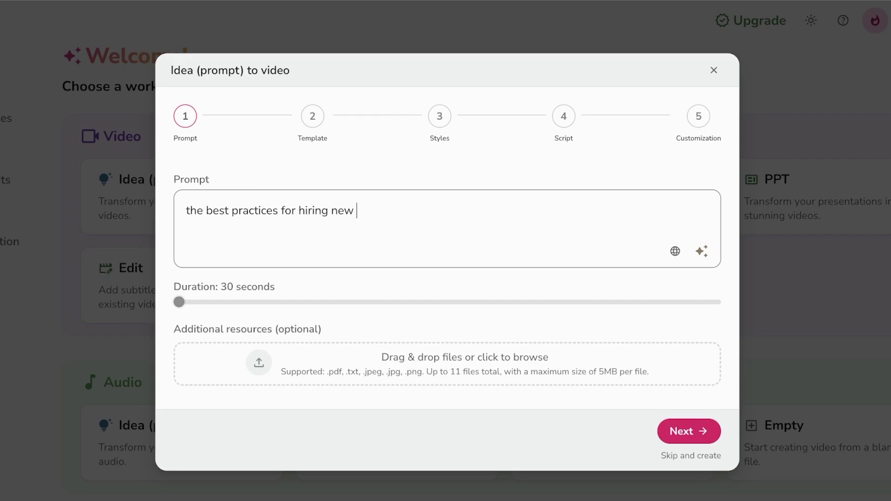
pyautogui.write('mployees')
# Step: Enter the hiring best-practices prompt, enable web research, and apply Enhance prompt
pyautogui.click(173, 302)
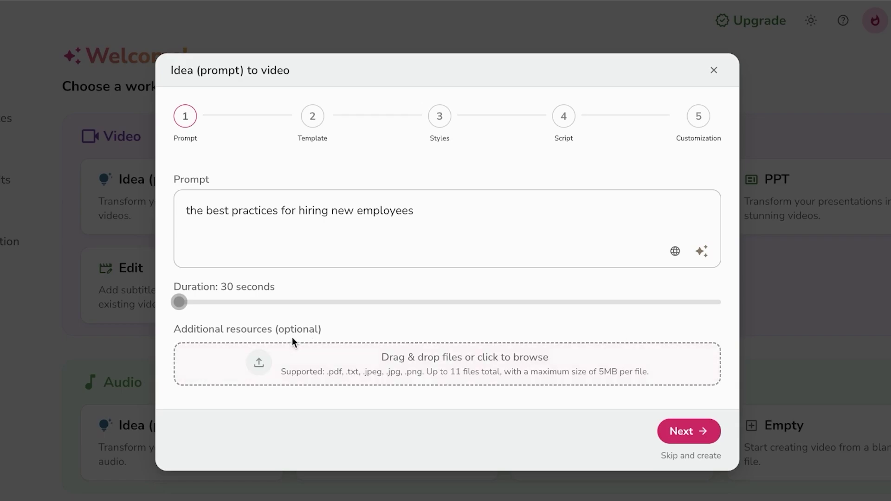
pyautogui.click(675, 251)
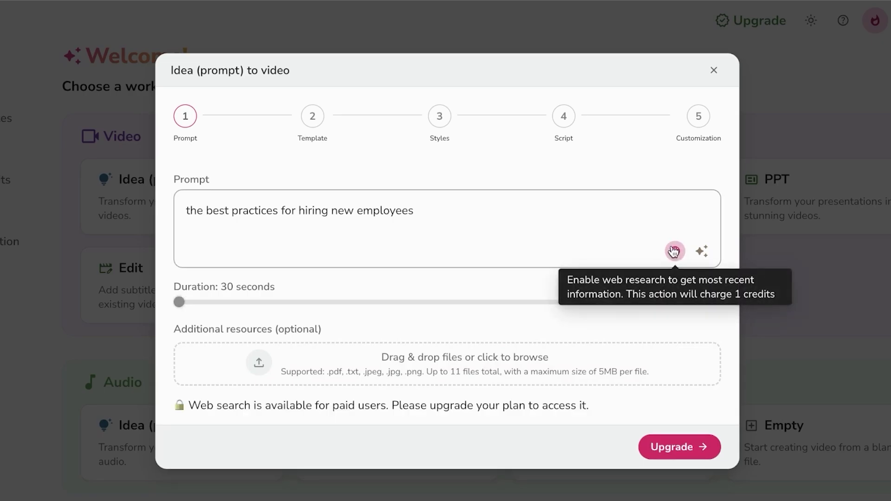
pyautogui.click(703, 256)
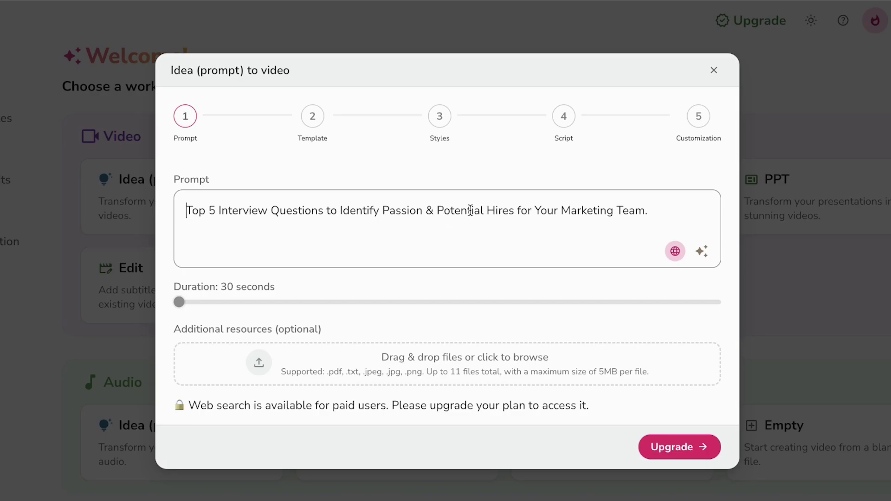
# Step: Enhance the prompt once more, then clear all of the prompt text
pyautogui.click(702, 252)
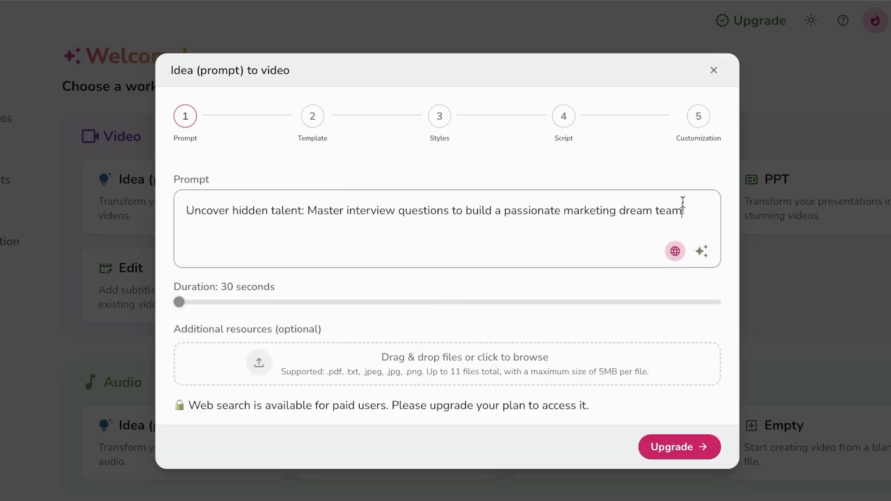
pyautogui.hotkey('ctrl', 'a')
pyautogui.press('BackSpace')
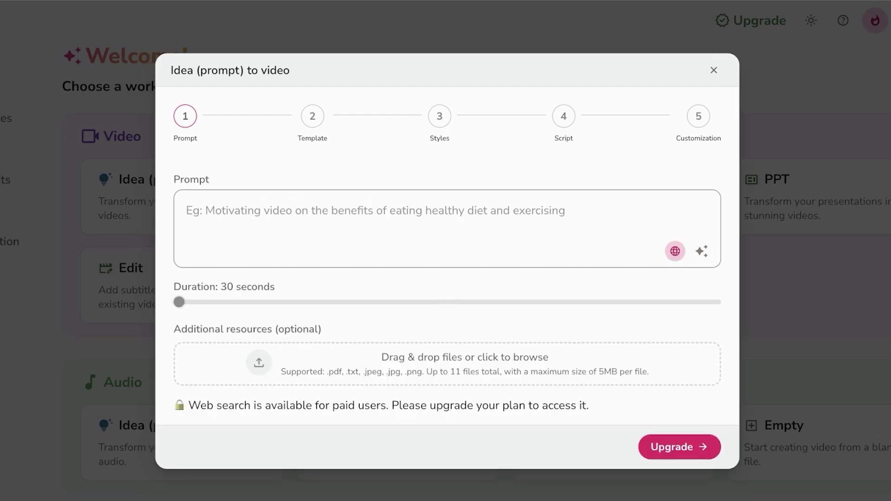
pyautogui.write('top')
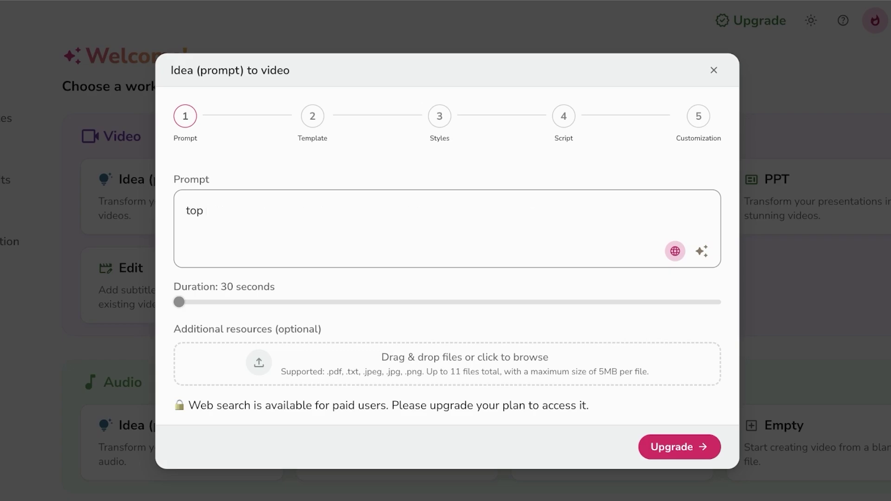
pyautogui.write(' 5 tips to for hi')
pyautogui.write('rig')
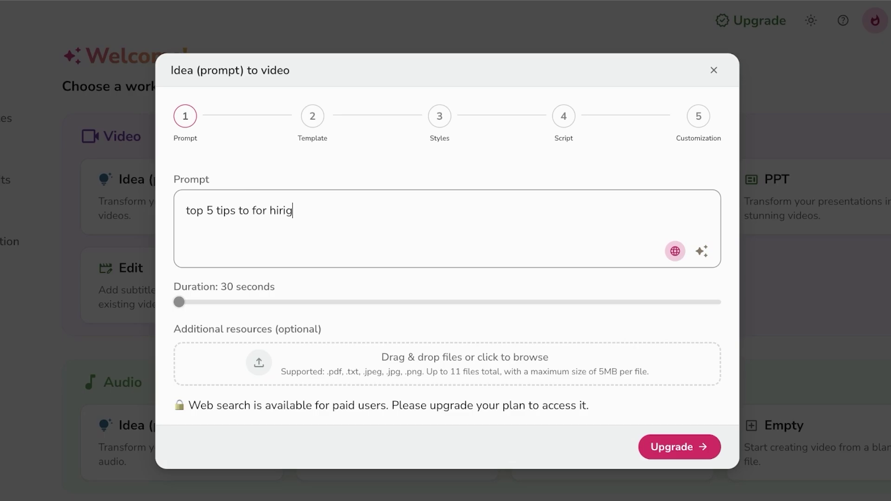
pyautogui.press('BackSpace')
pyautogui.write('ng.')
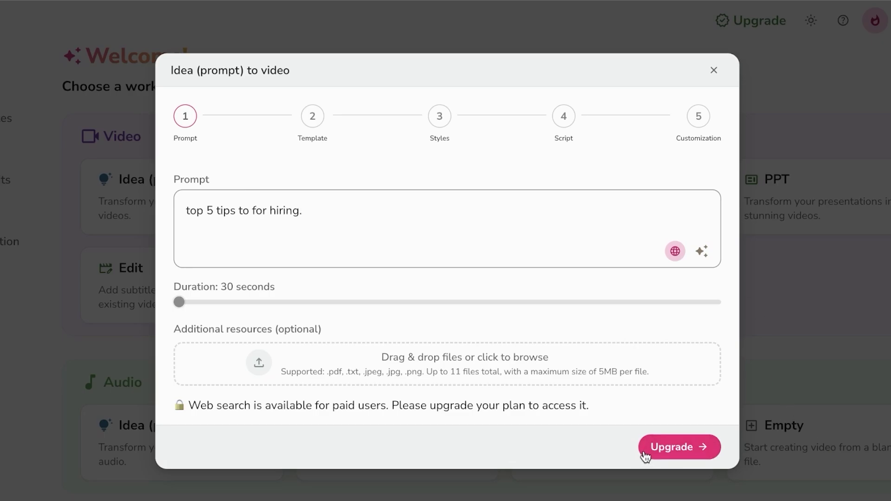
# Step: View the paid plan options, then dismiss the upgrade offer and idea-to-video setup
pyautogui.click(648, 452)
pyautogui.scroll(-7, 354, 323)
pyautogui.scroll(5, 692, 334)
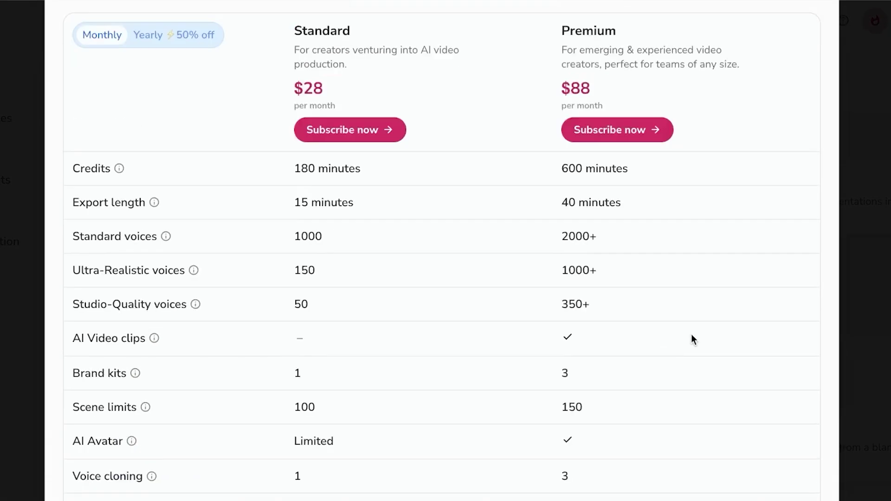
pyautogui.scroll(-5, 691, 334)
pyautogui.scroll(1, 690, 340)
pyautogui.scroll(3, 828, 204)
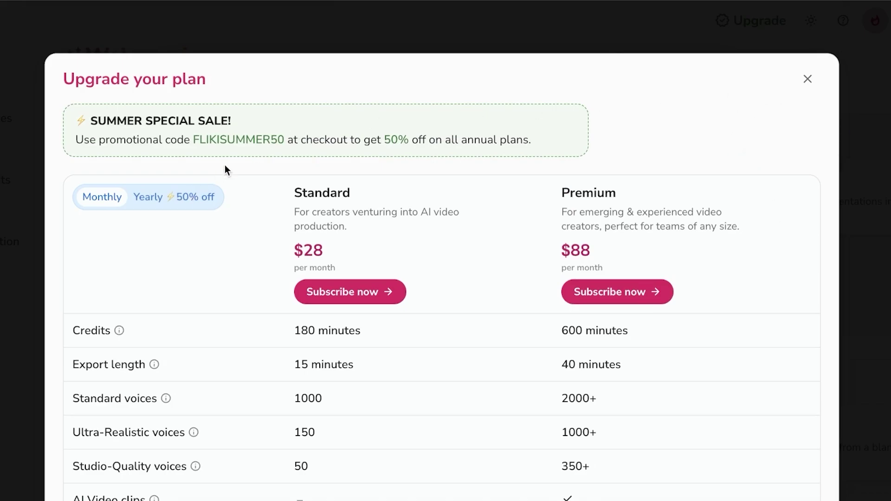
pyautogui.click(809, 79)
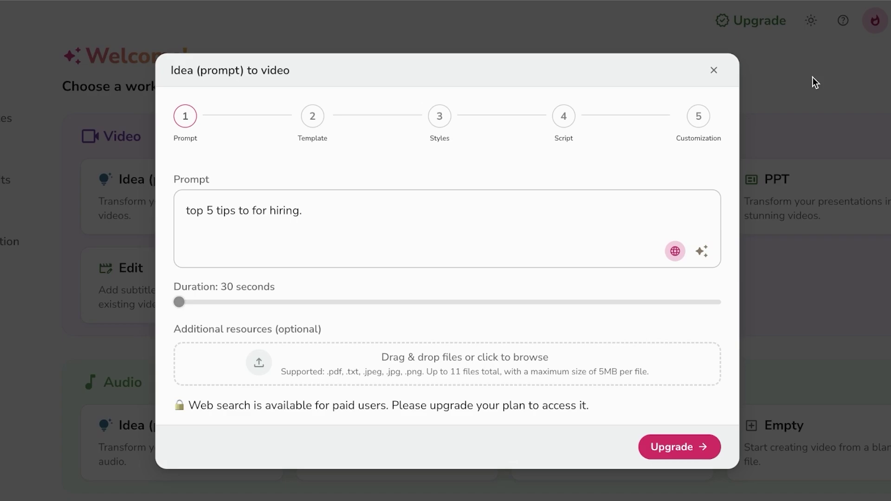
pyautogui.click(715, 71)
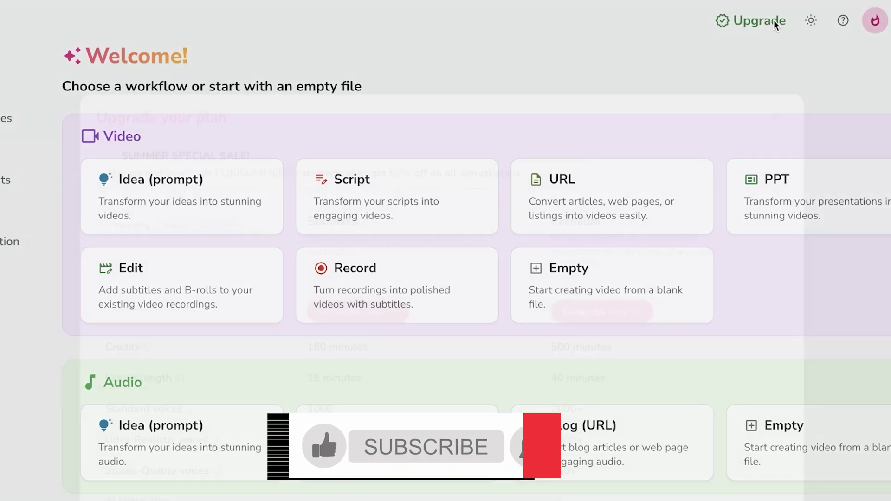
pyautogui.click(773, 20)
pyautogui.click(809, 80)
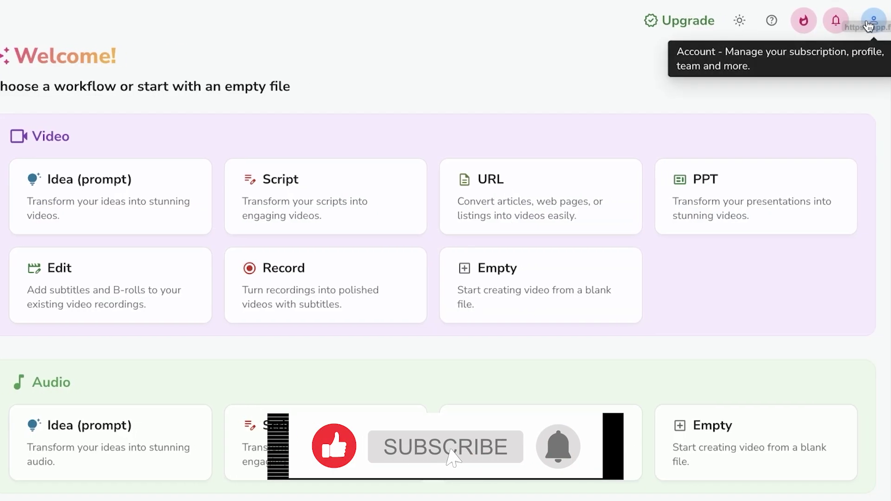
# Step: Check feature releases and the usage page's 0/5 free minutes and credit reset date
pyautogui.click(870, 23)
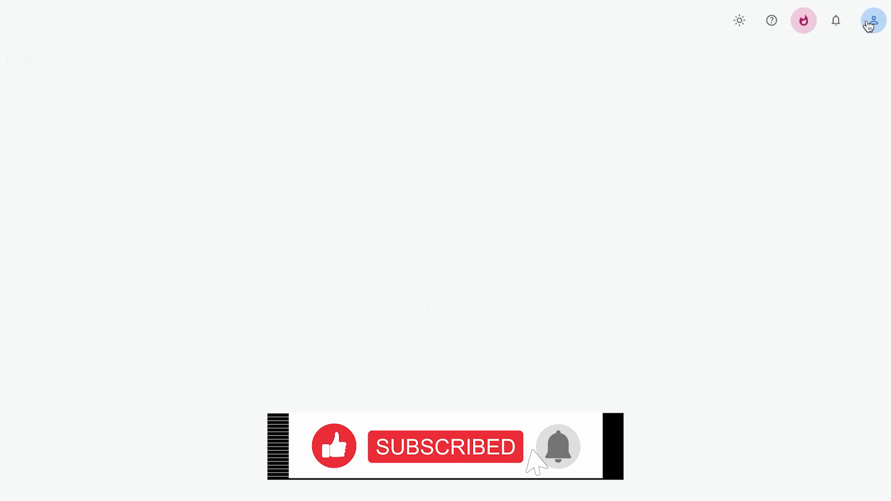
pyautogui.click(803, 21)
pyautogui.click(766, 128)
pyautogui.scroll(-1, 766, 128)
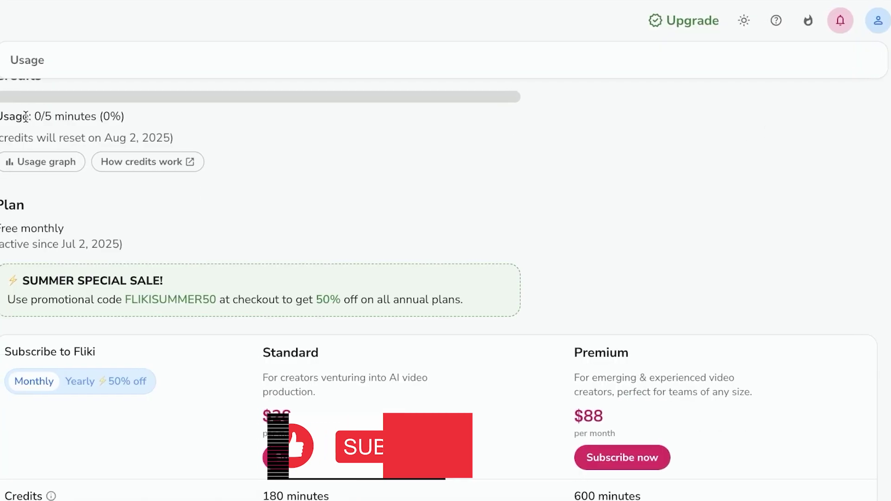
pyautogui.moveTo(64, 116); pyautogui.dragTo(131, 115)
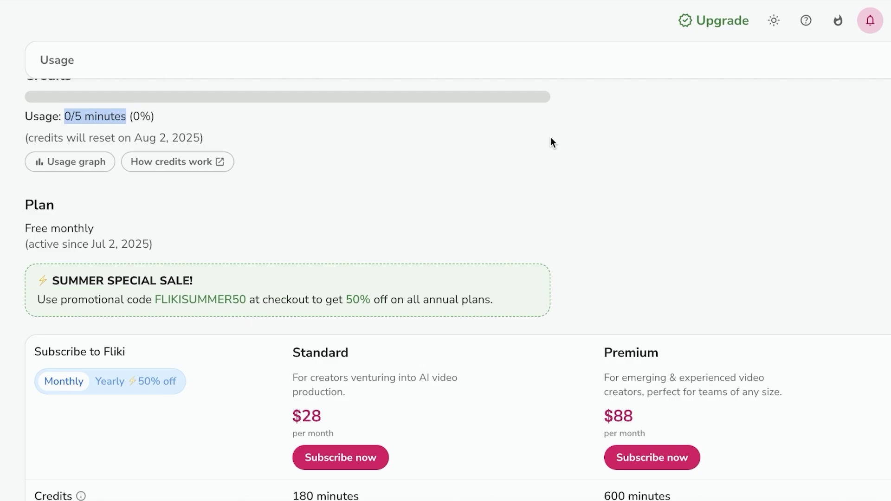
pyautogui.click(432, 166)
pyautogui.moveTo(61, 141); pyautogui.dragTo(203, 137)
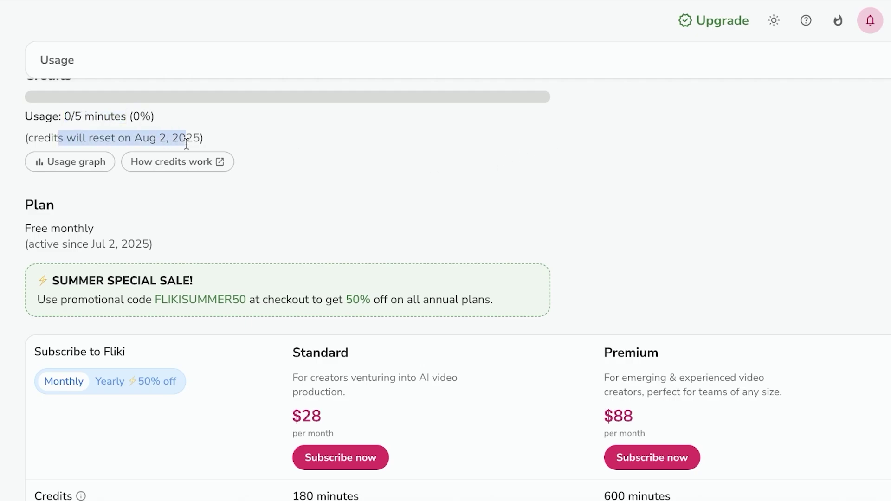
pyautogui.click(441, 182)
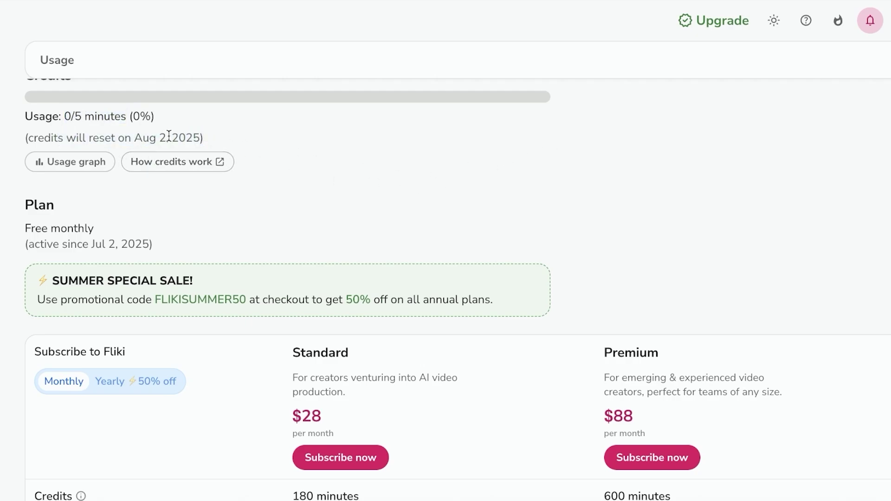
pyautogui.scroll(-3, 215, 278)
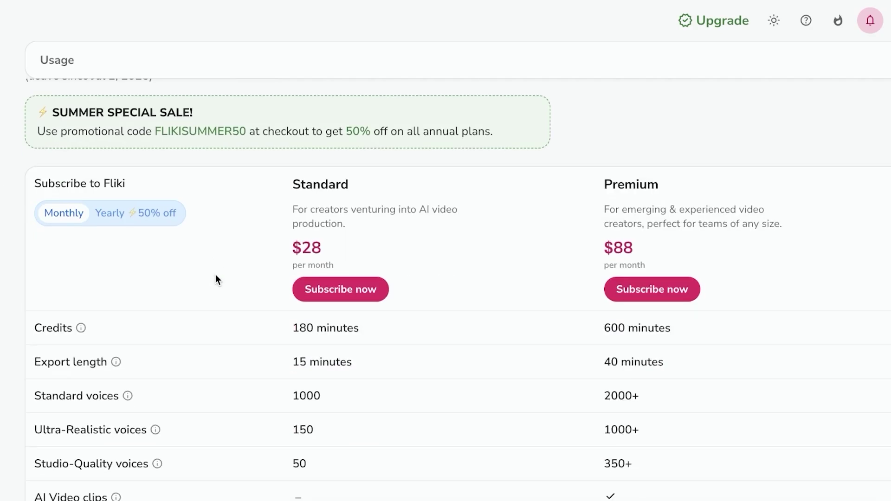
pyautogui.scroll(-5, 309, 342)
pyautogui.scroll(5, 589, 292)
pyautogui.scroll(3, 588, 293)
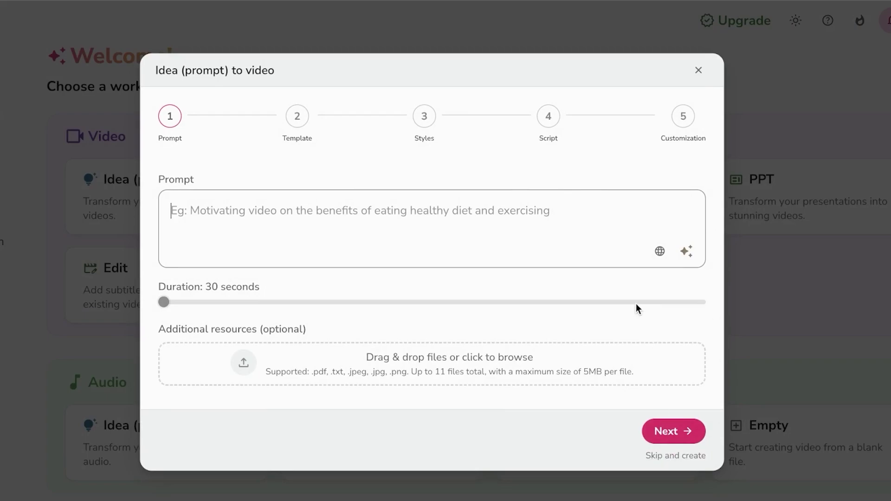
# Step: Close the empty prompt dialog and create video file A11 from 'Top 3 hidden beaches'
pyautogui.click(683, 456)
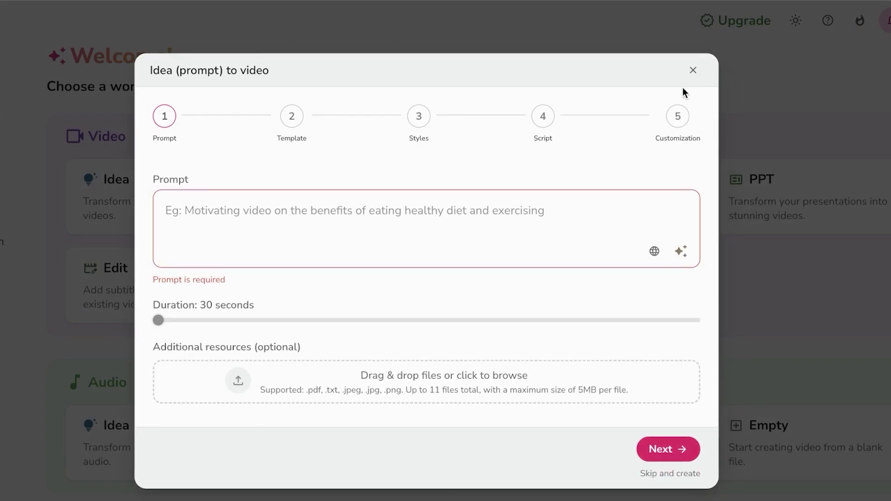
pyautogui.click(692, 70)
pyautogui.click(15, 118)
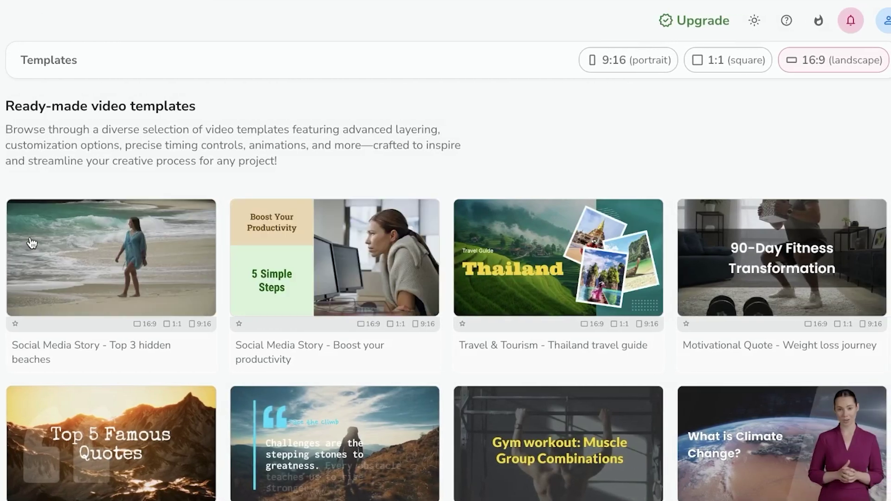
pyautogui.click(83, 226)
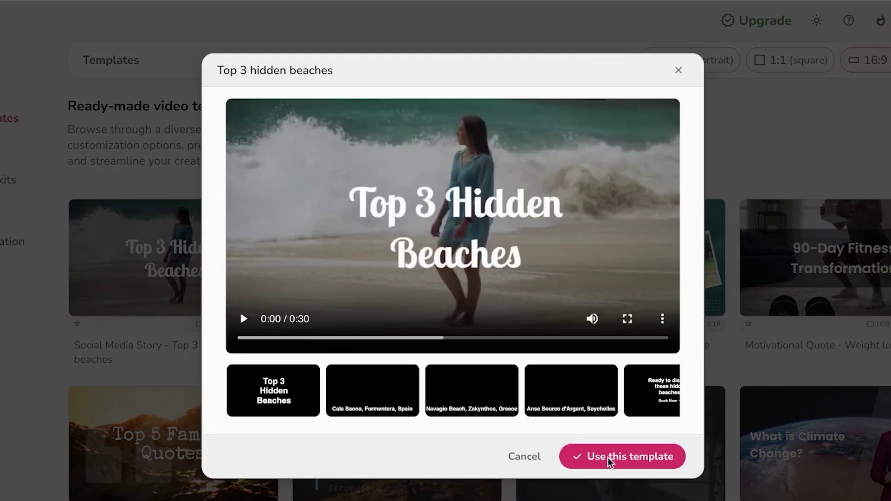
pyautogui.click(608, 457)
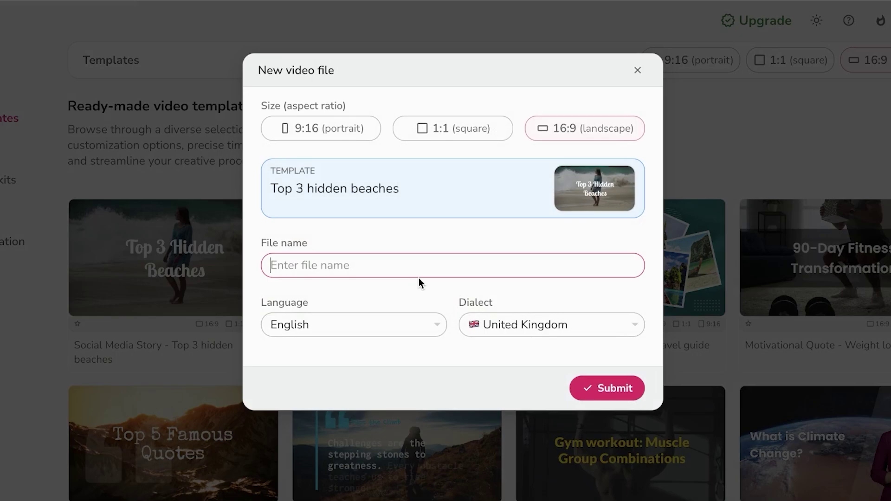
pyautogui.write('a')
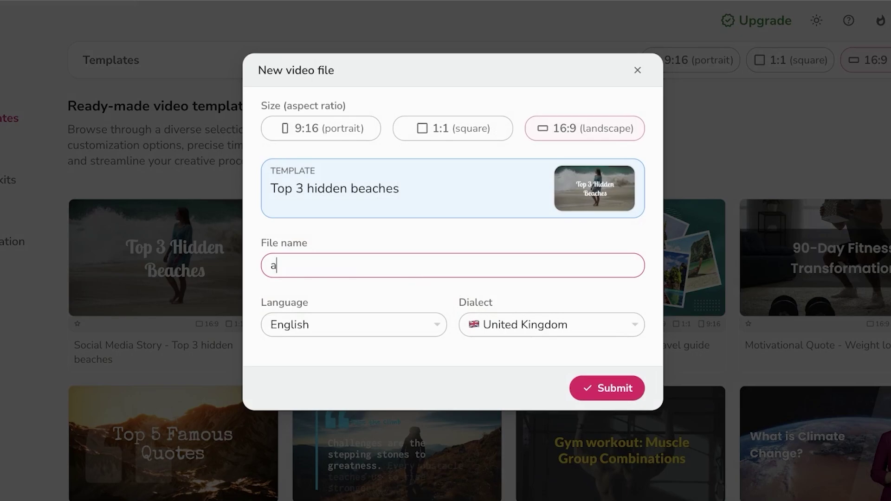
pyautogui.press('BackSpace')
pyautogui.write('A11')
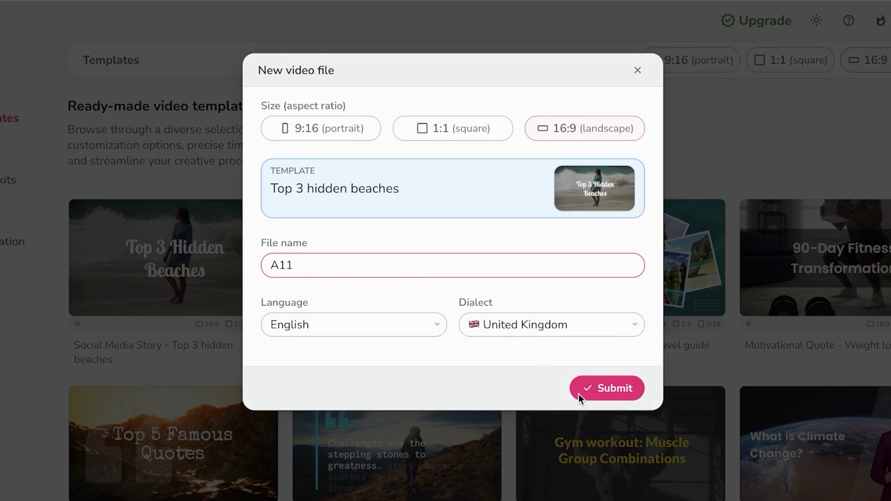
pyautogui.click(578, 394)
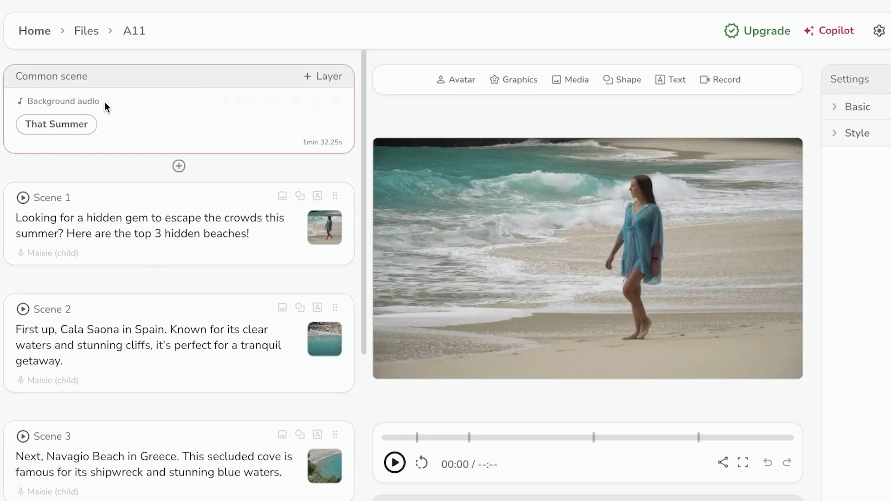
# Step: Replace scene 1's voiceover text with 'How to relax your mind and soul'
pyautogui.click(121, 82)
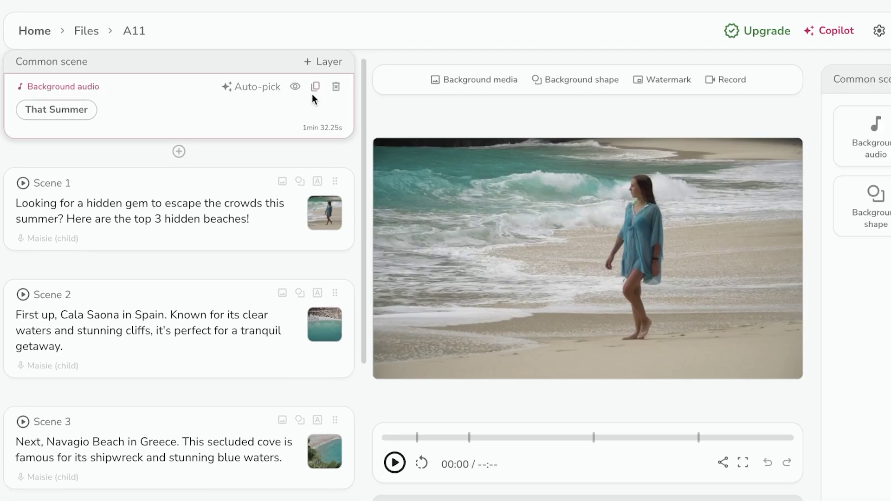
pyautogui.click(136, 197)
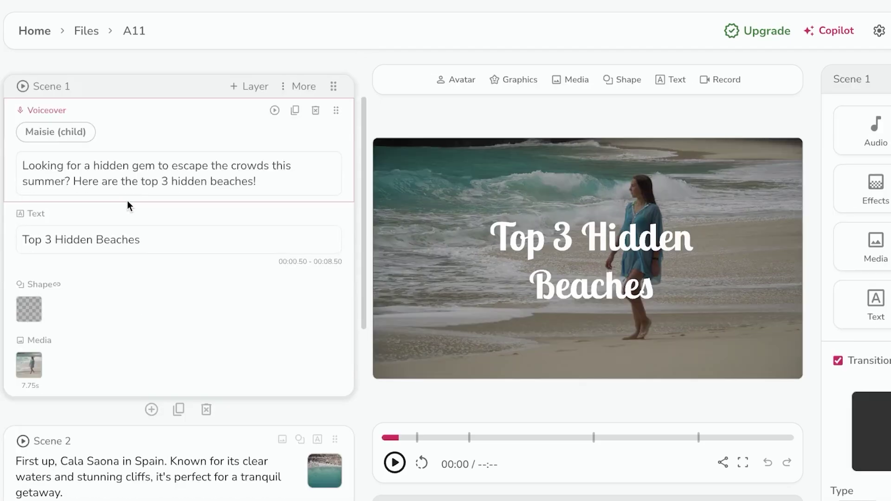
pyautogui.scroll(-3, 116, 424)
pyautogui.scroll(-3, 116, 424)
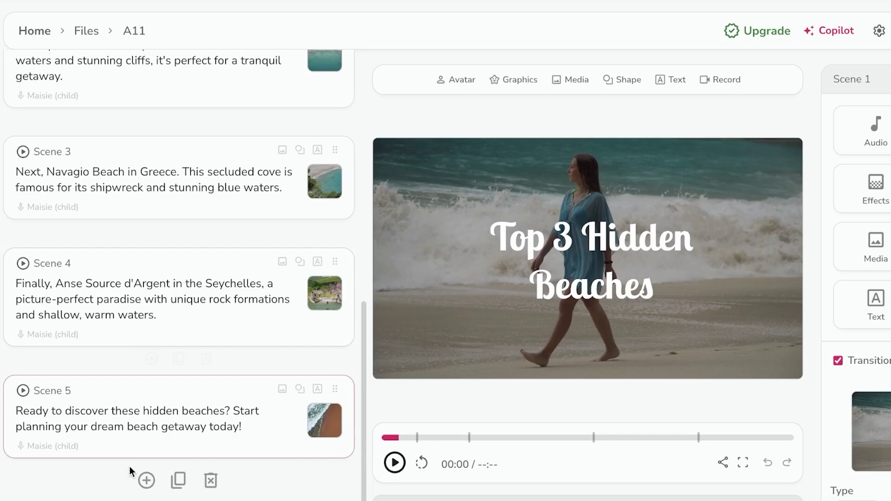
pyautogui.scroll(10, 132, 474)
pyautogui.click(149, 288)
pyautogui.tripleClick(156, 290)
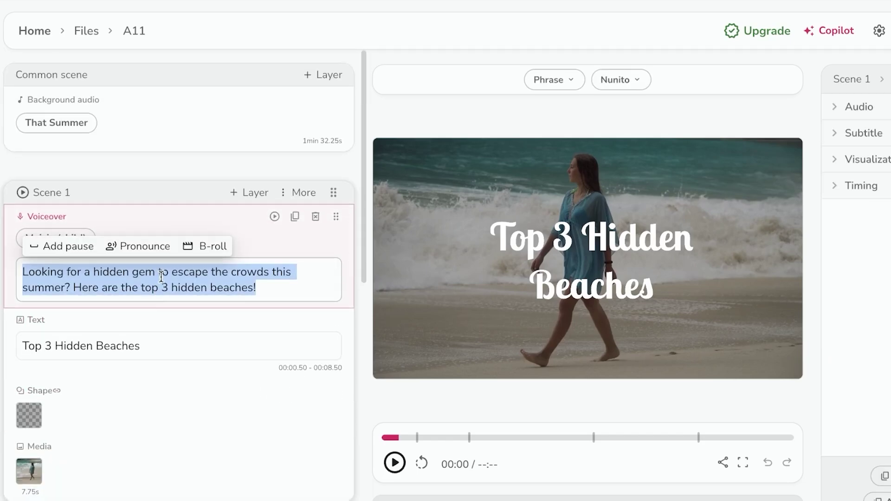
pyautogui.write('How')
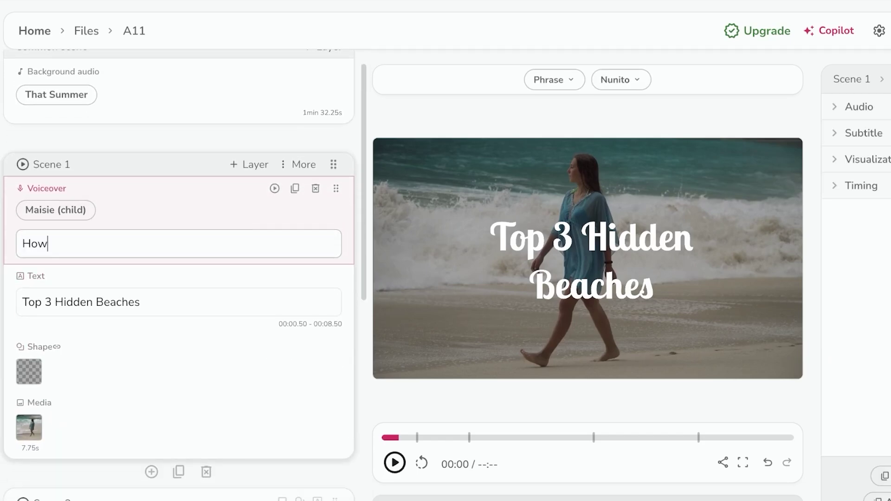
pyautogui.write(' to rela')
pyautogui.write('x yo')
pyautogui.press('BackSpace')
pyautogui.write('r mo')
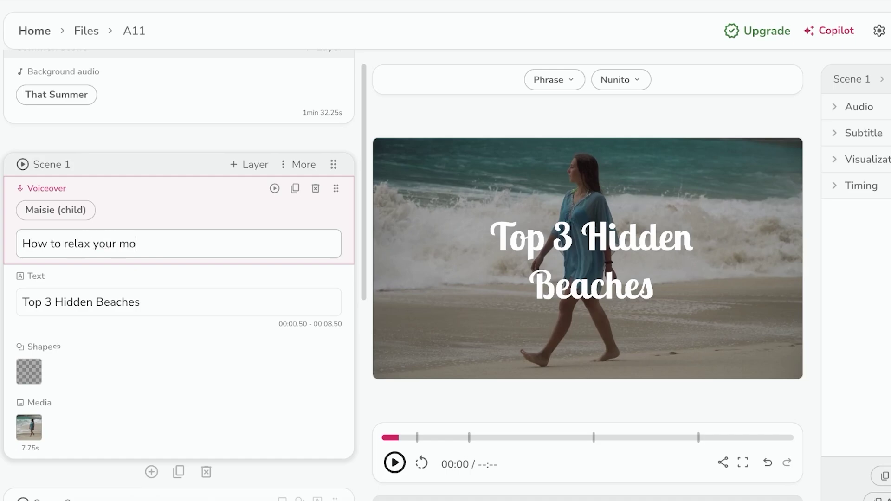
pyautogui.press('BackSpace')
pyautogui.write('ind ad')
pyautogui.press('BackSpace')
pyautogui.write('nd sou')
pyautogui.write('l')
# Step: Replace scene 1's on-screen title with 'Top 3 breathing techniques'
pyautogui.click(150, 294)
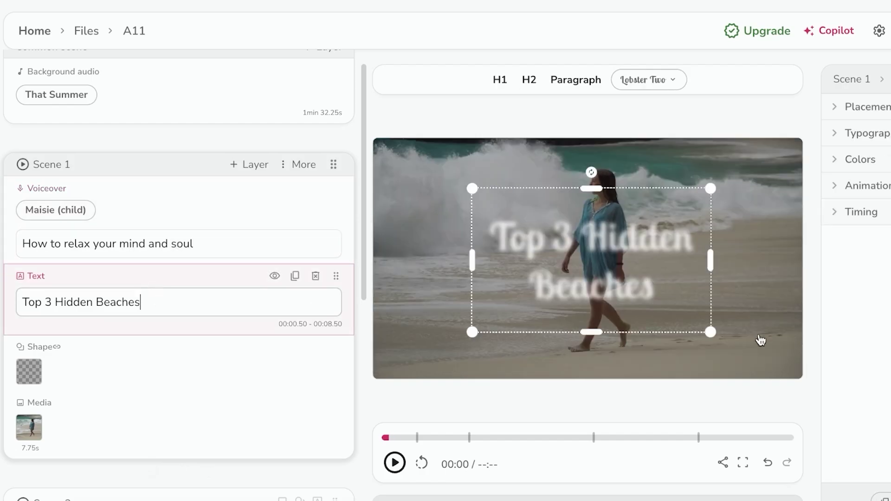
pyautogui.doubleClick(102, 304)
pyautogui.hotkey('ctrl', 'a')
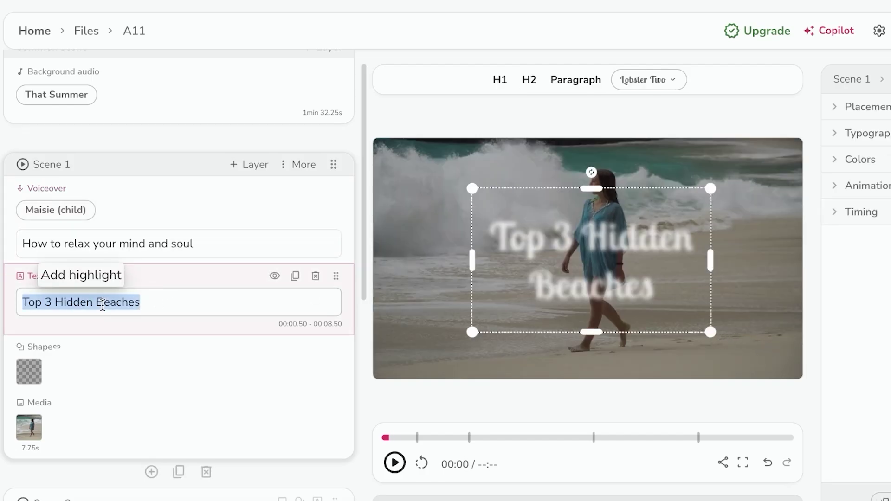
pyautogui.press('BackSpace')
pyautogui.write('Top 4')
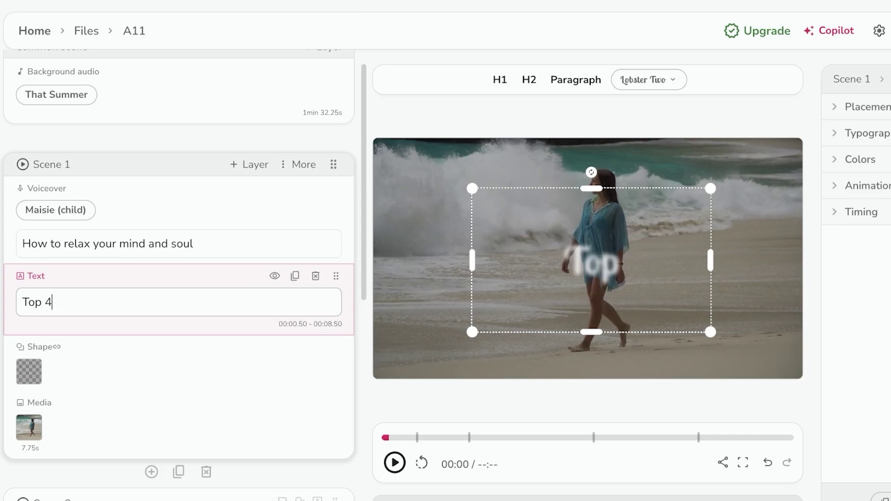
pyautogui.press('BackSpace')
pyautogui.write('3 breathing t')
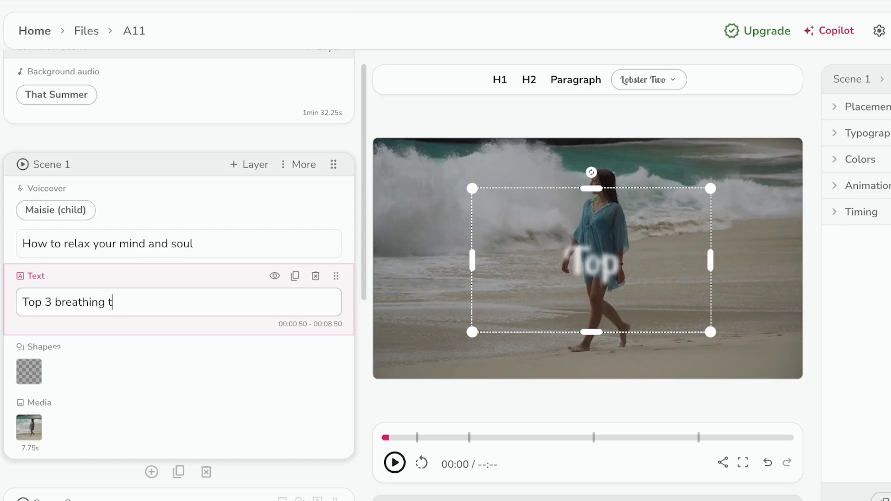
pyautogui.write('echniques')
pyautogui.scroll(-1, 139, 314)
pyautogui.scroll(-1, 251, 330)
pyautogui.scroll(-1, 252, 329)
# Step: Browse stock clips to replace scene 1's footage, then close the media picker without changing it
pyautogui.click(64, 348)
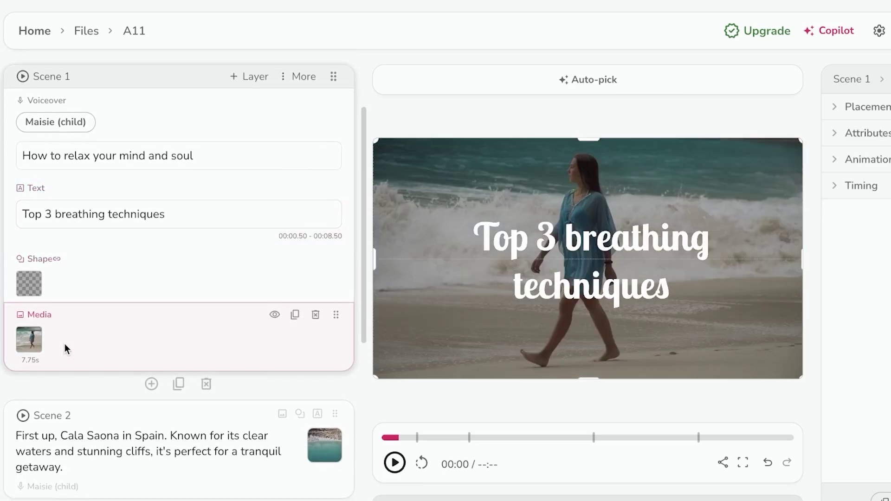
pyautogui.click(31, 340)
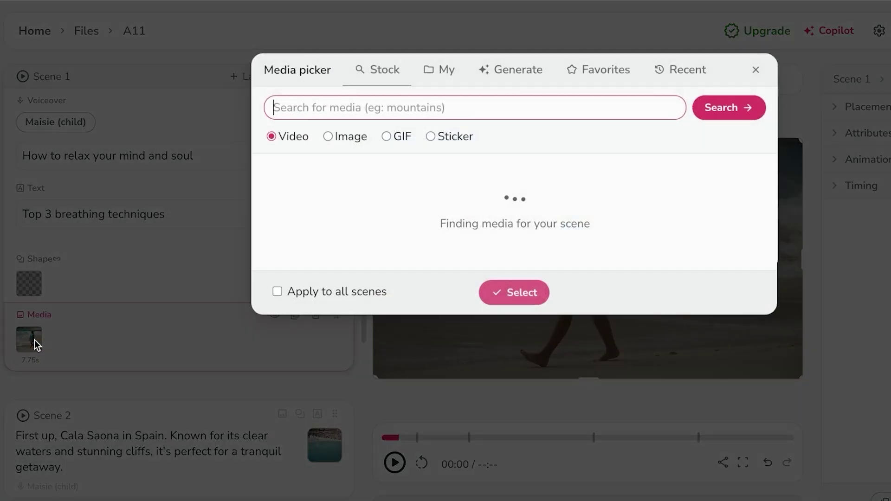
pyautogui.click(756, 74)
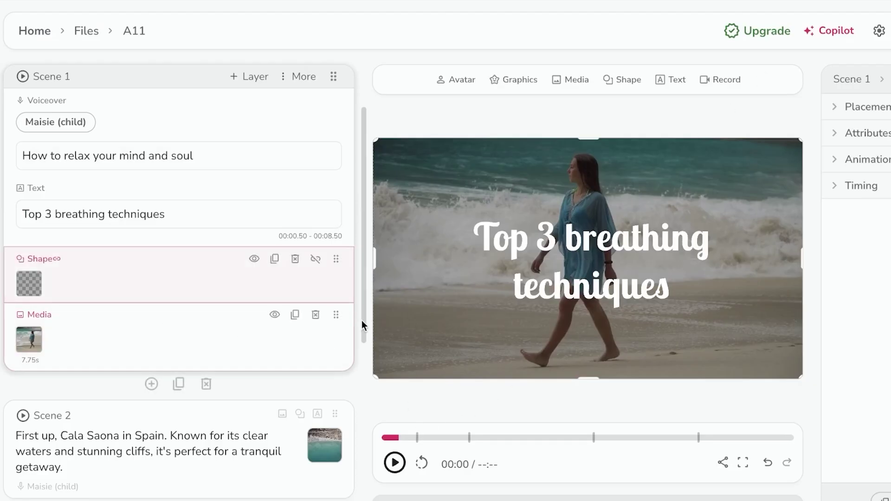
pyautogui.click(186, 366)
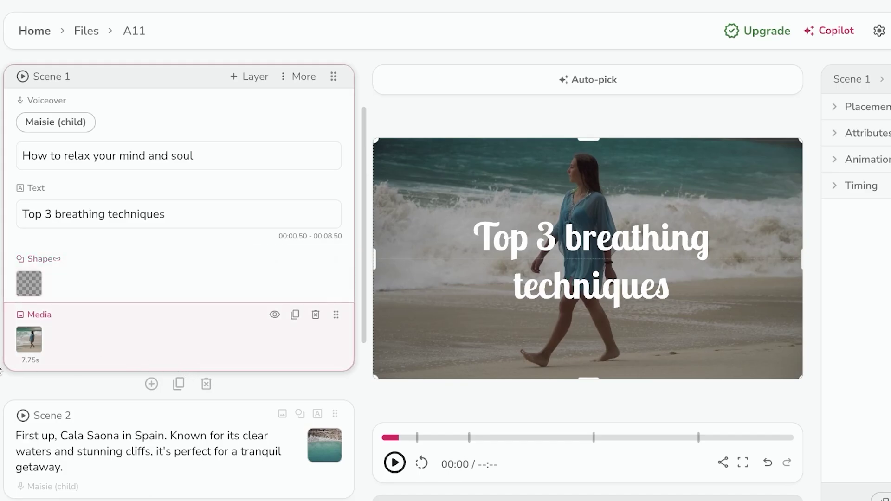
pyautogui.click(35, 339)
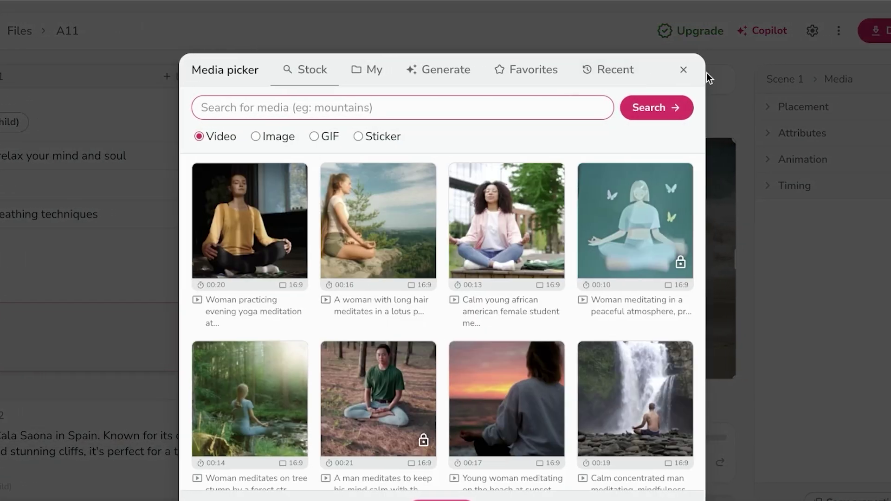
pyautogui.click(685, 72)
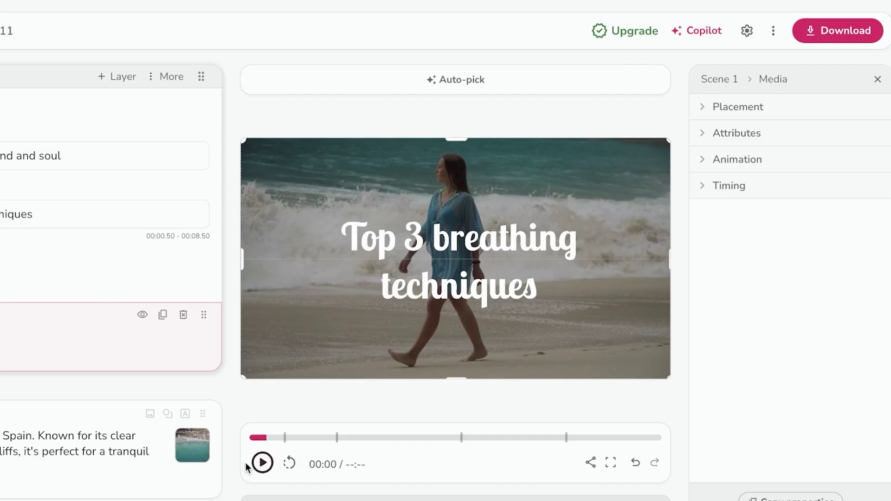
# Step: Play the A11 preview and review the voice options, keeping the Maisie (child) voice
pyautogui.click(263, 464)
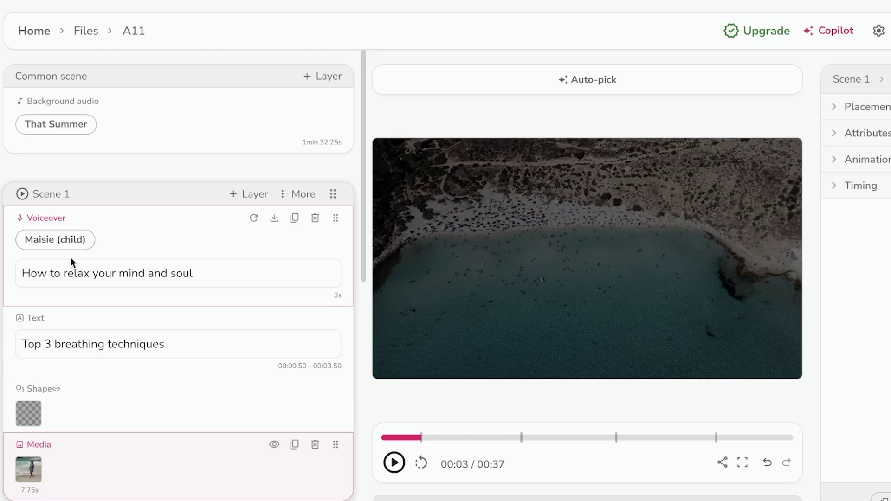
pyautogui.click(73, 242)
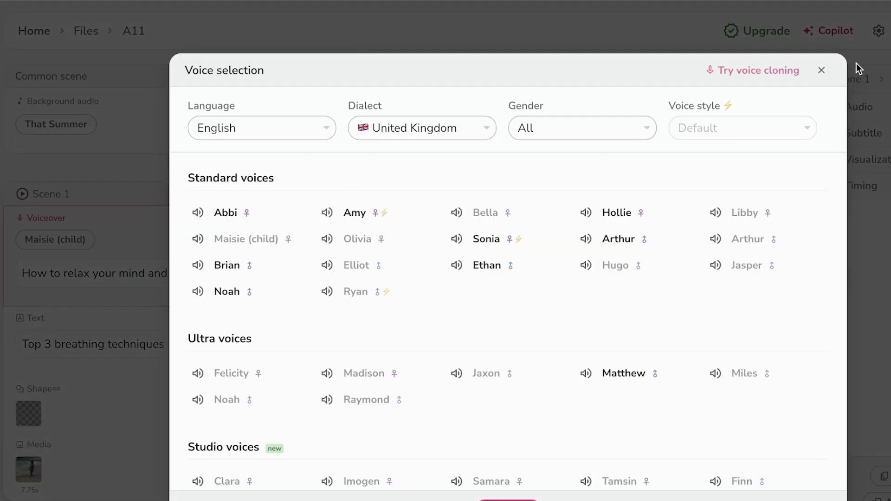
pyautogui.click(821, 71)
pyautogui.scroll(-5, 199, 237)
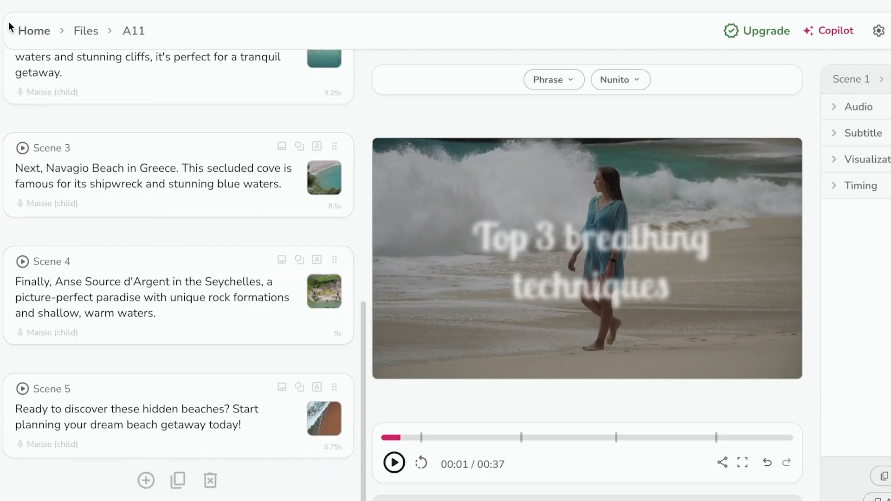
# Step: Return to the Home page and dismiss the Idea (prompt) to video dialog
pyautogui.click(27, 33)
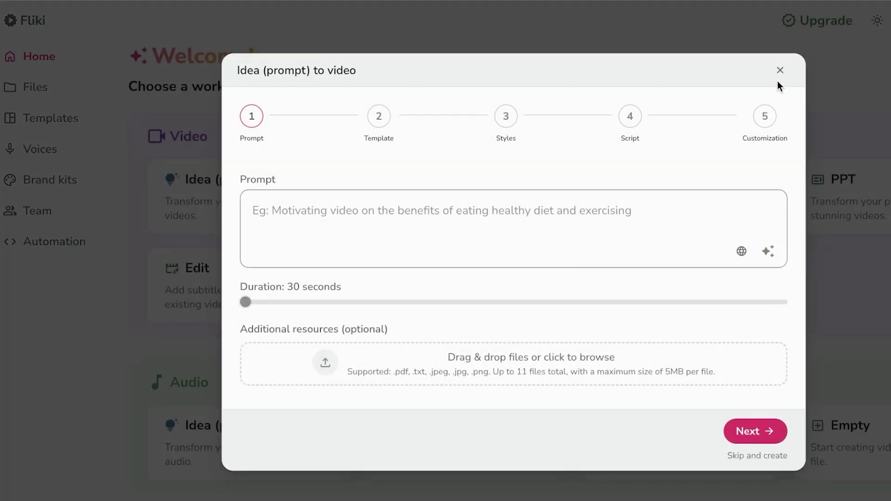
pyautogui.click(780, 70)
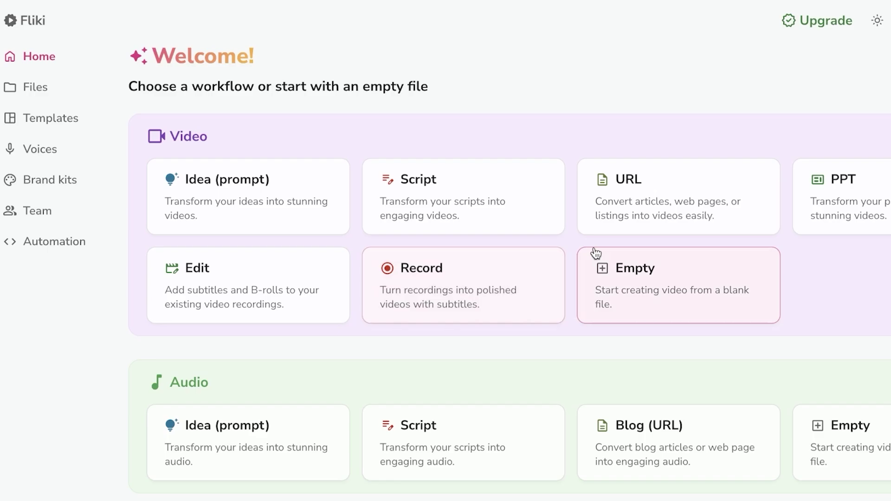
# Step: Enter a script about five leadership qualities, view the templates, then cancel back to Home
pyautogui.click(440, 219)
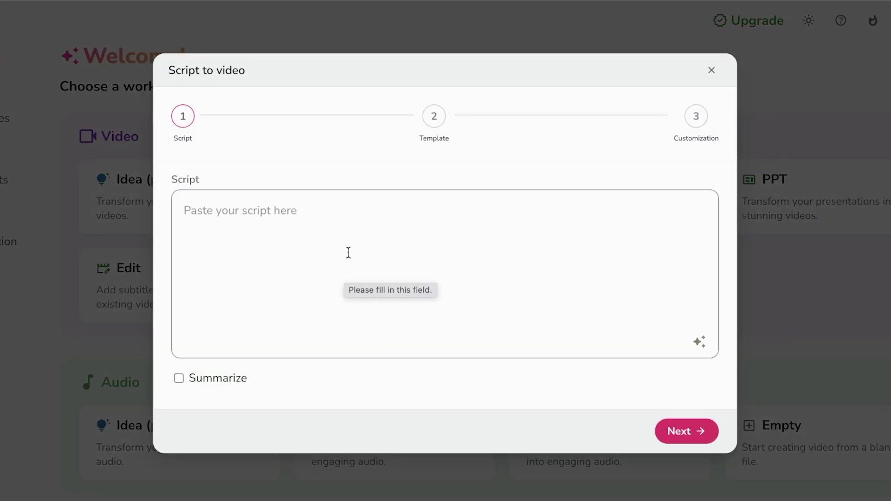
pyautogui.write('Hi, these ar')
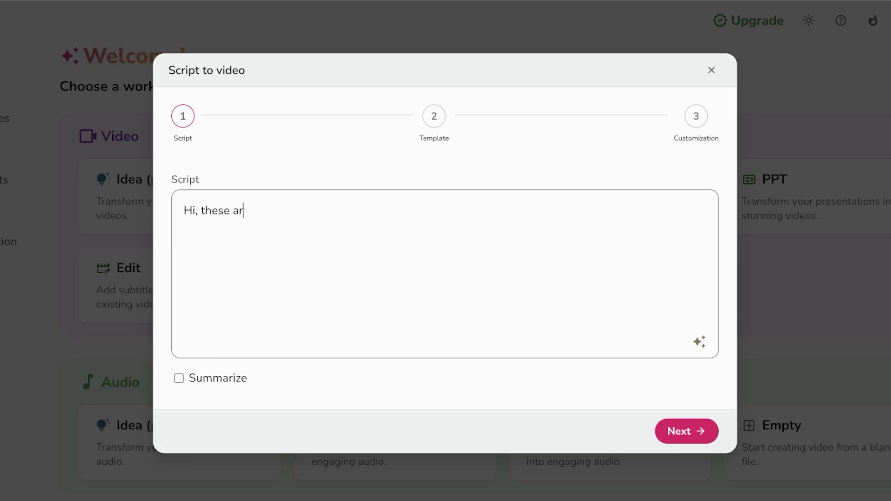
pyautogui.write('e the 5 qualitie')
pyautogui.write('s a leader shou')
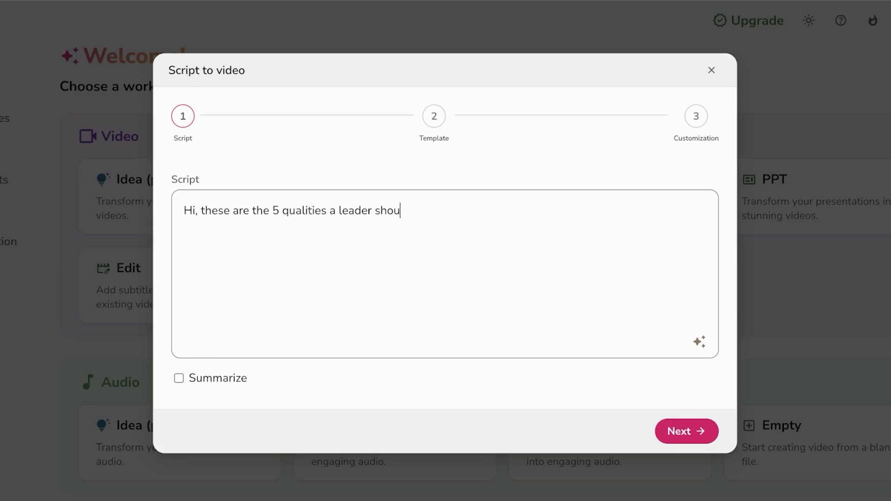
pyautogui.write('ld have!')
pyautogui.click(682, 430)
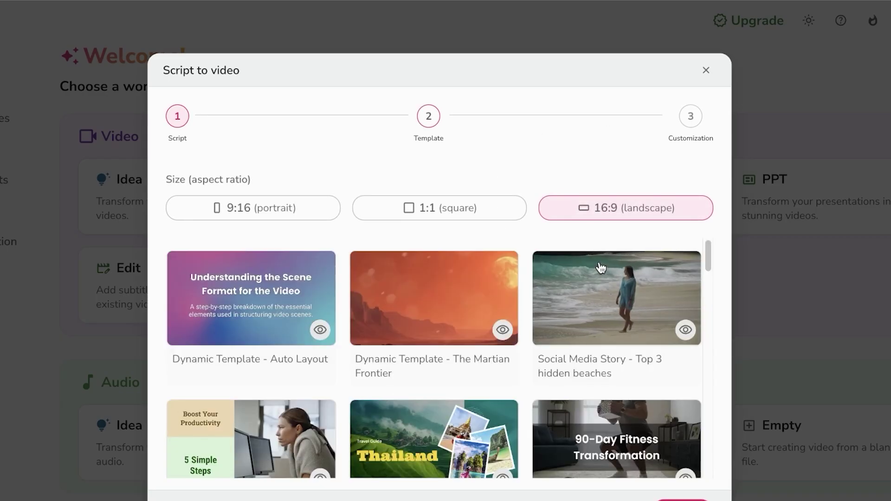
pyautogui.scroll(-2, 357, 299)
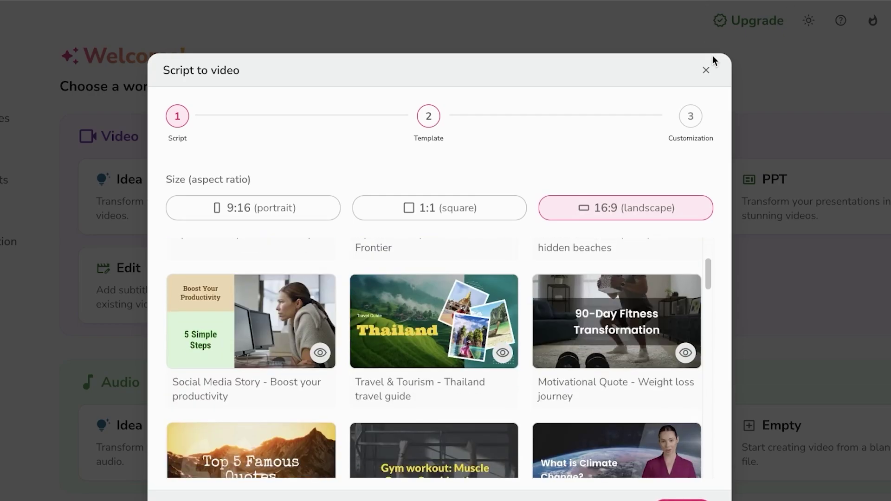
pyautogui.click(706, 70)
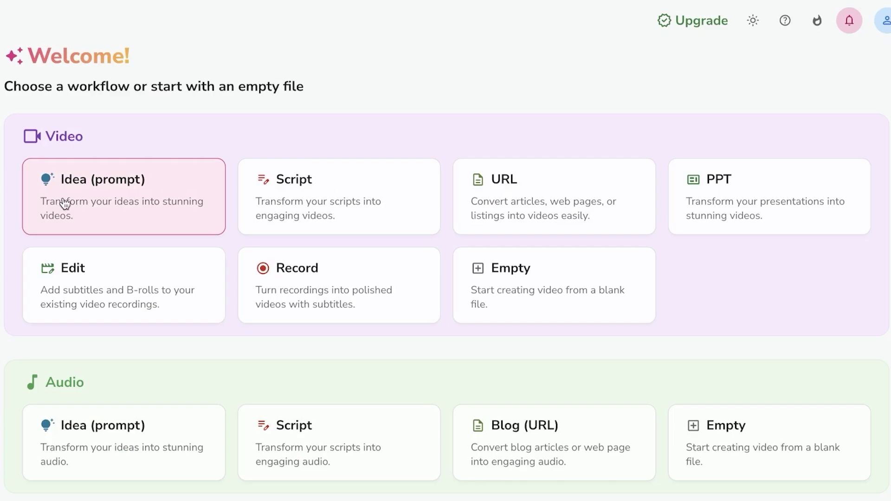
pyautogui.scroll(-2, 688, 225)
pyautogui.scroll(2, 765, 195)
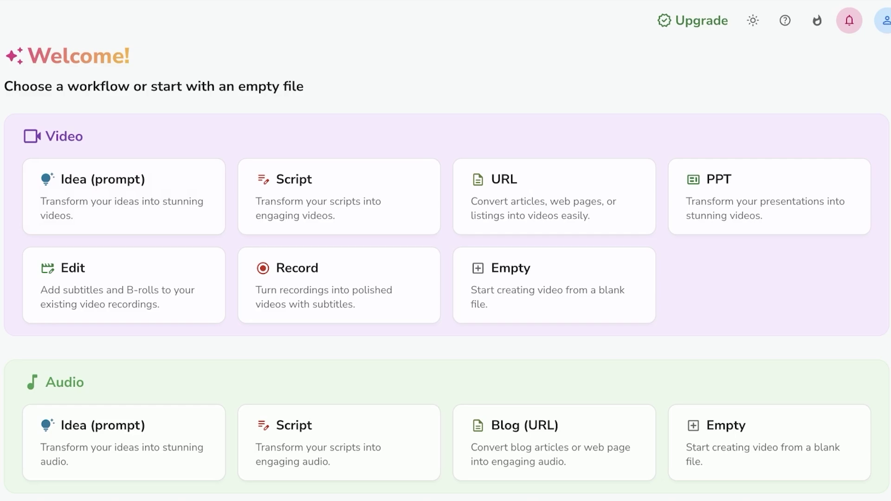
pyautogui.hscroll(-3, 446, 251)
# Step: Visit the Files page, then return to the Home page
pyautogui.click(37, 86)
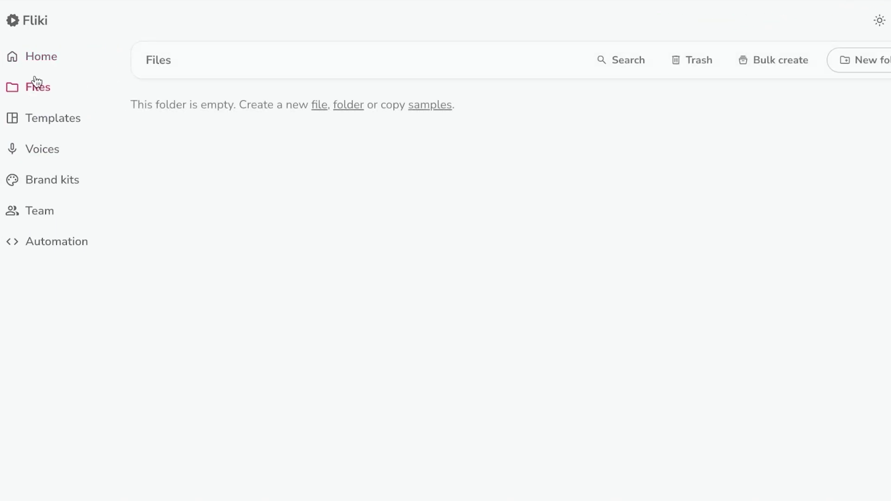
pyautogui.click(41, 60)
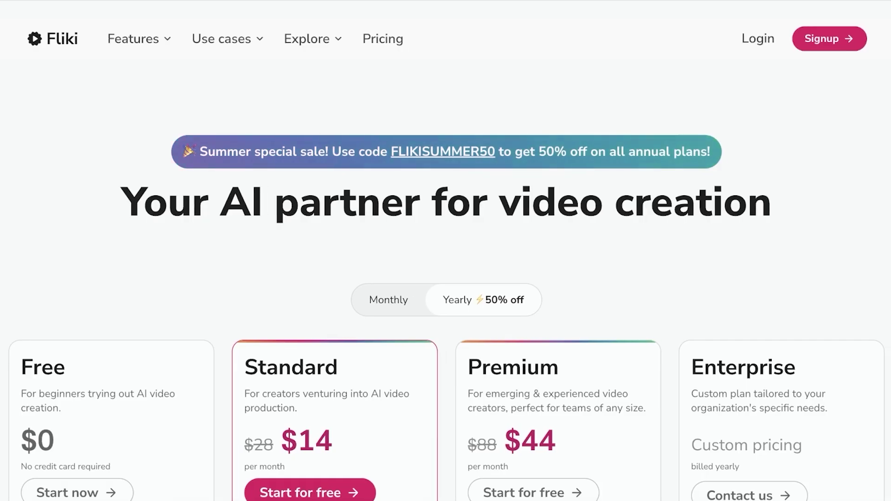
pyautogui.scroll(-2, 169, 223)
pyautogui.scroll(-2, 109, 282)
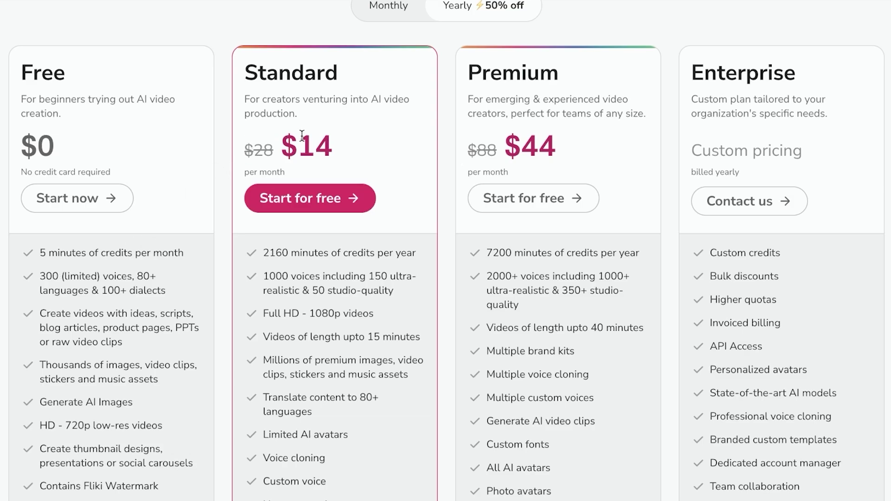
pyautogui.scroll(-1, 327, 195)
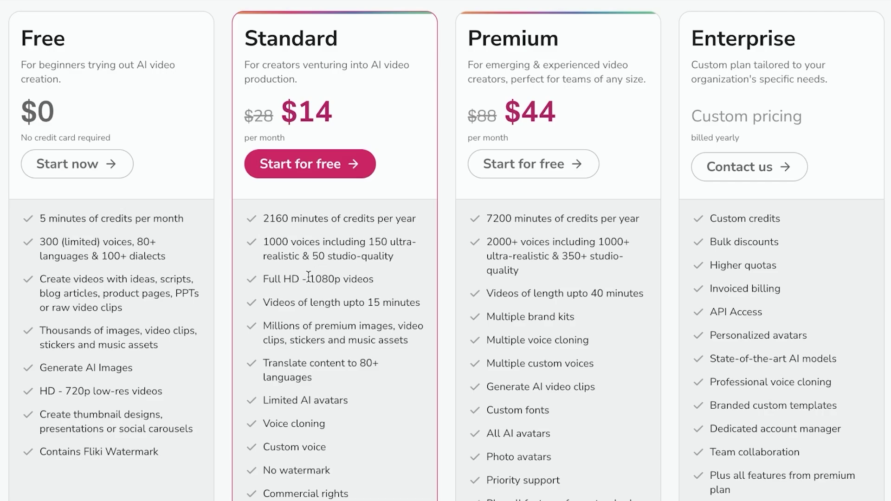
pyautogui.scroll(-1, 302, 297)
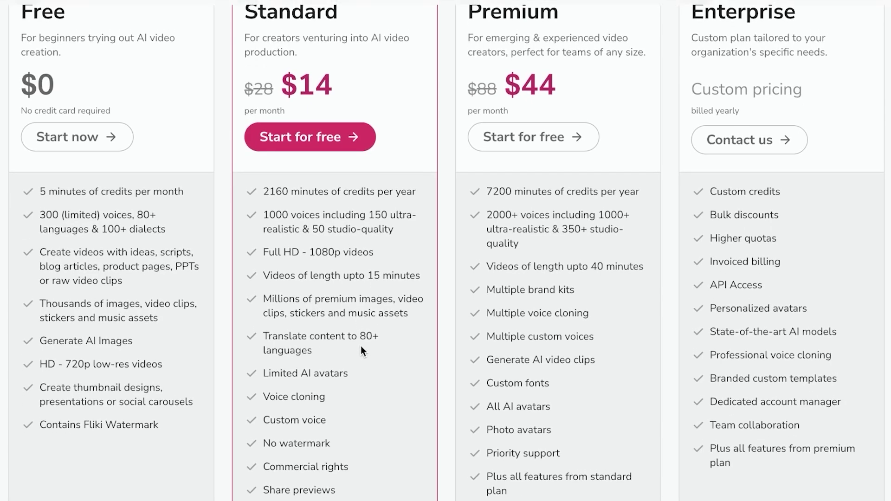
pyautogui.scroll(2, 361, 346)
pyautogui.scroll(-1, 361, 345)
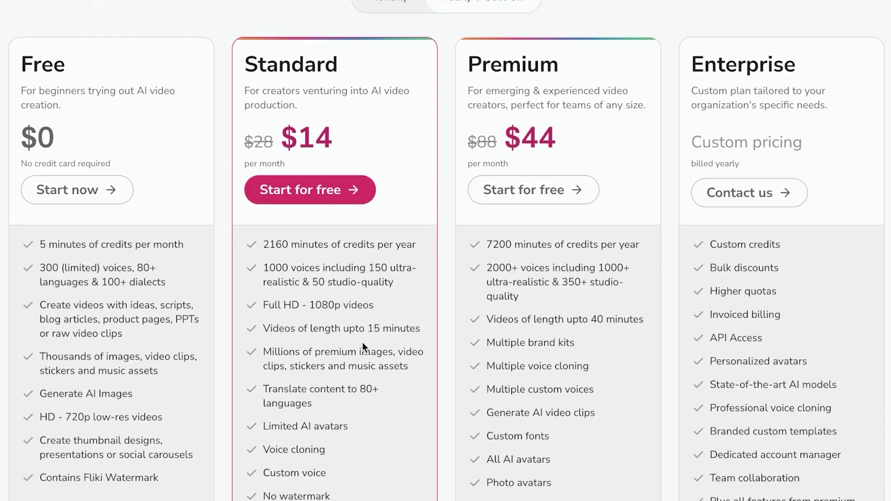
pyautogui.scroll(2, 362, 342)
pyautogui.scroll(-3, 453, 229)
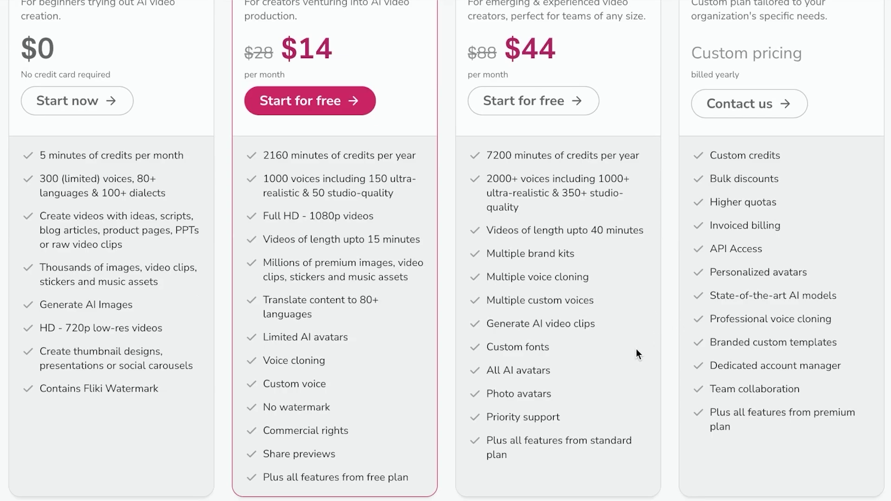
pyautogui.scroll(2, 597, 376)
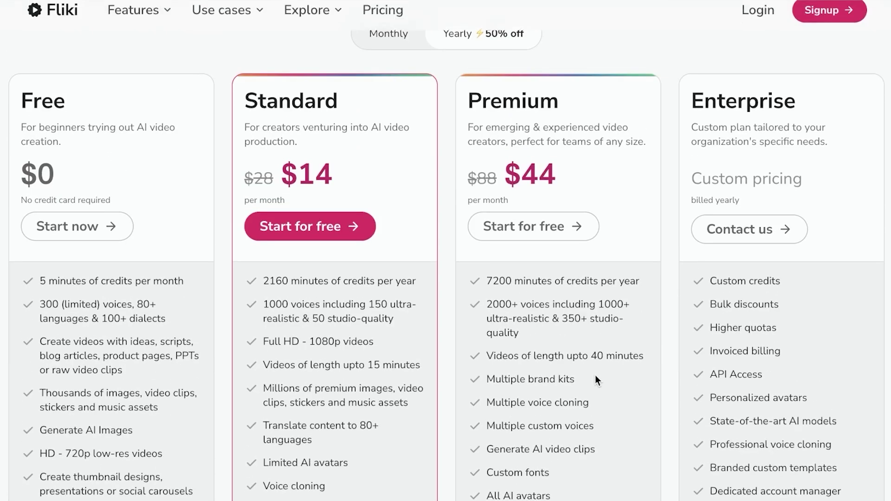
pyautogui.scroll(2, 595, 379)
# Step: Compare monthly and yearly plan prices: Standard $28 vs $14, Premium $88 vs $44
pyautogui.click(396, 171)
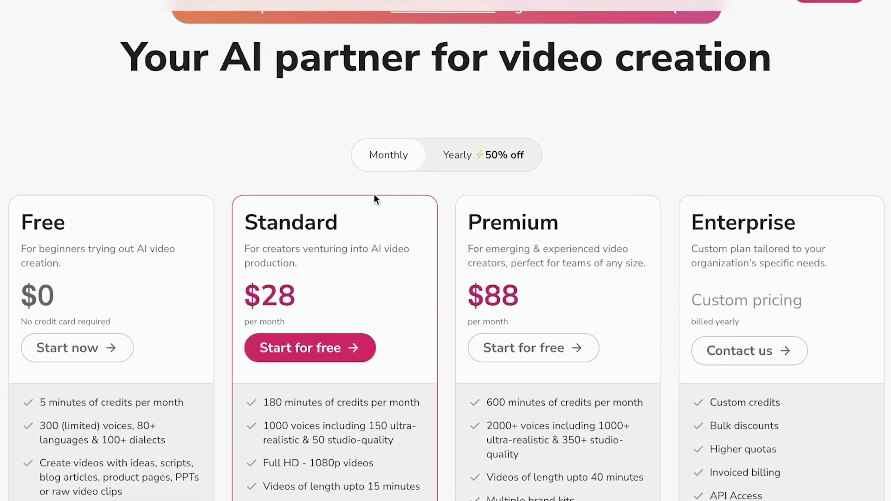
pyautogui.scroll(-2, 373, 195)
pyautogui.click(449, 14)
pyautogui.click(382, 25)
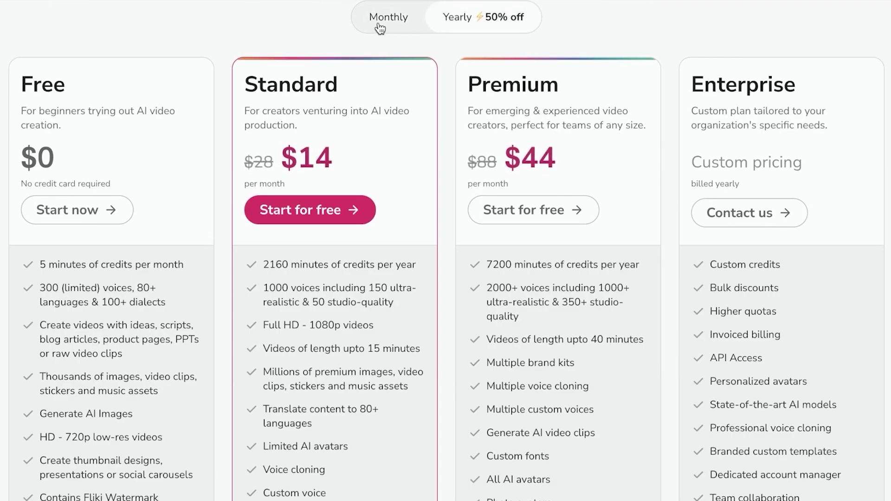